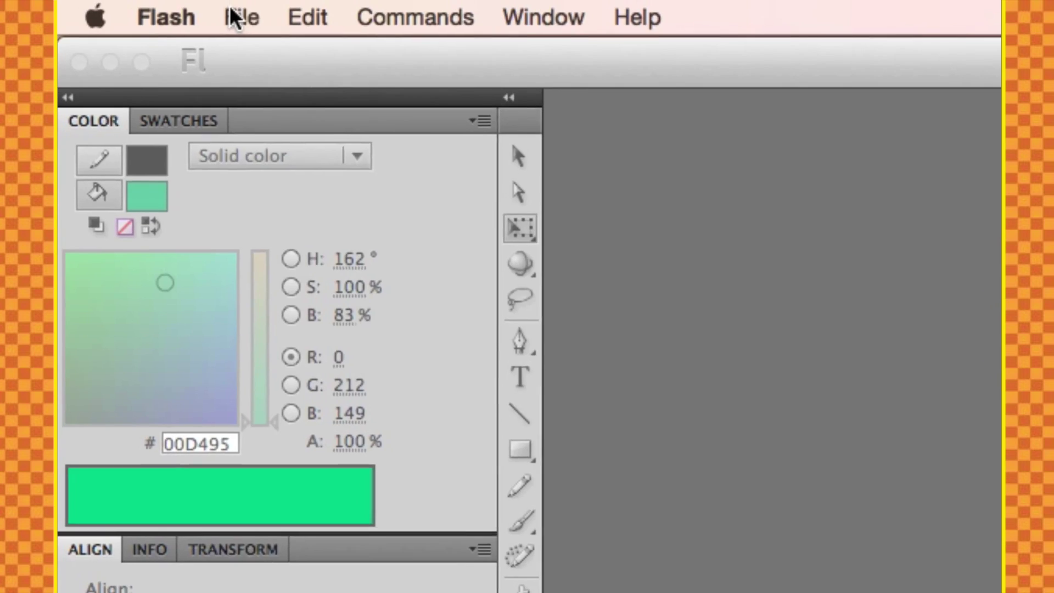
Create a new blank ActionScript 2.0 document (Untitled-5, 550 x 400 px at 24 fps).
{"action": "left_click", "coordinate": [233, 12]}
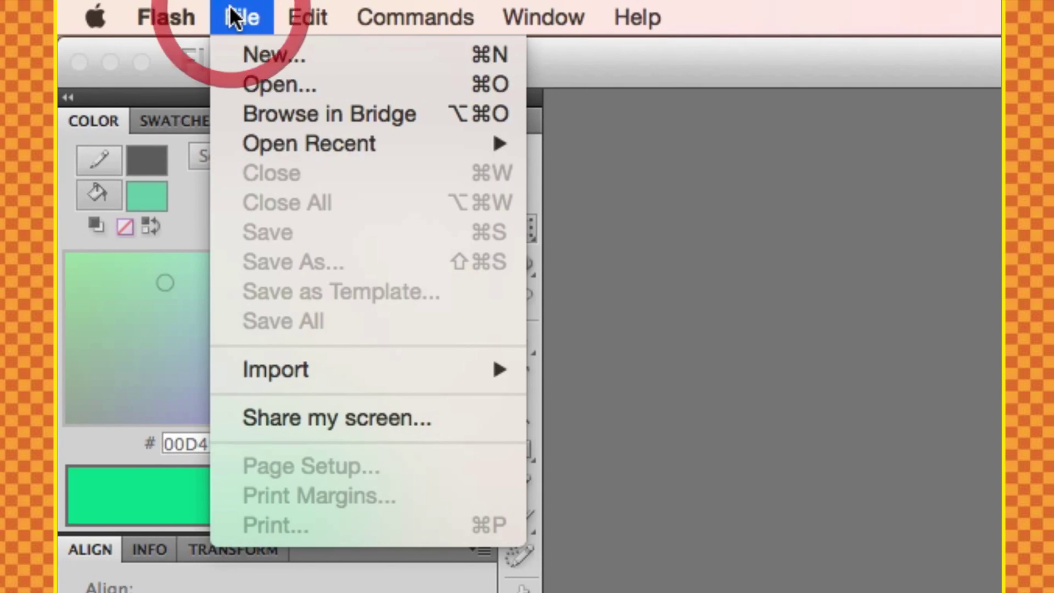
{"action": "left_click", "coordinate": [264, 55]}
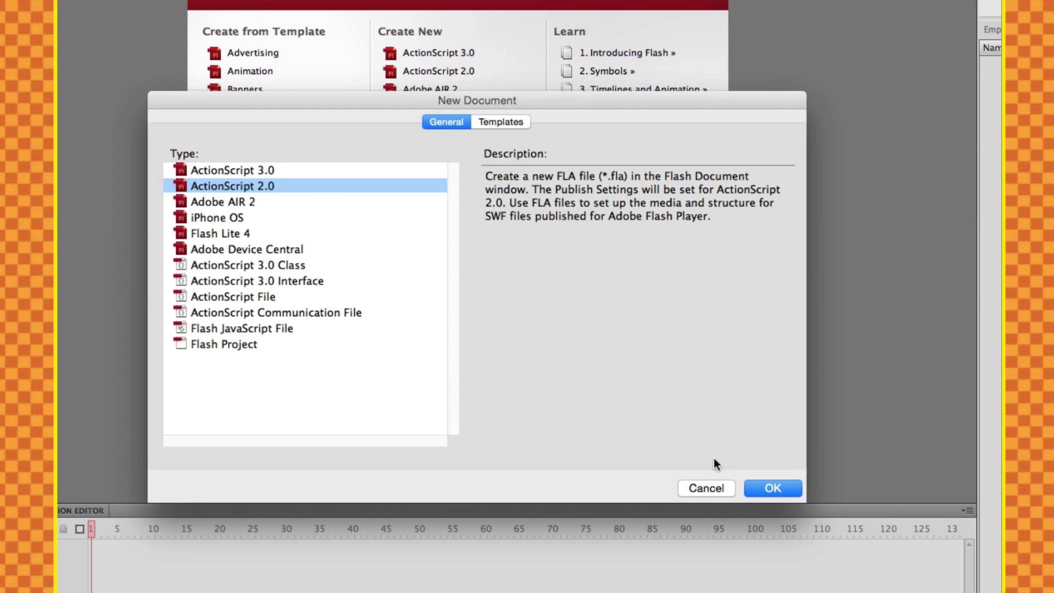
{"action": "left_click", "coordinate": [755, 486]}
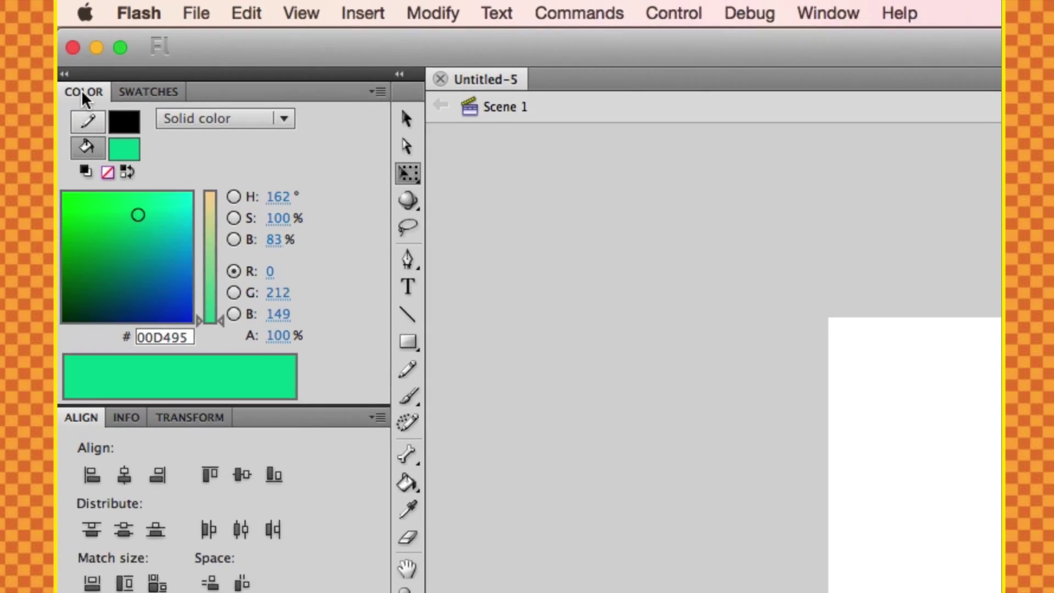
{"action": "left_click_drag", "start_coordinate": [68, 40], "coordinate": [105, 71]}
{"action": "left_click_drag", "start_coordinate": [190, 187], "coordinate": [1053, 395]}
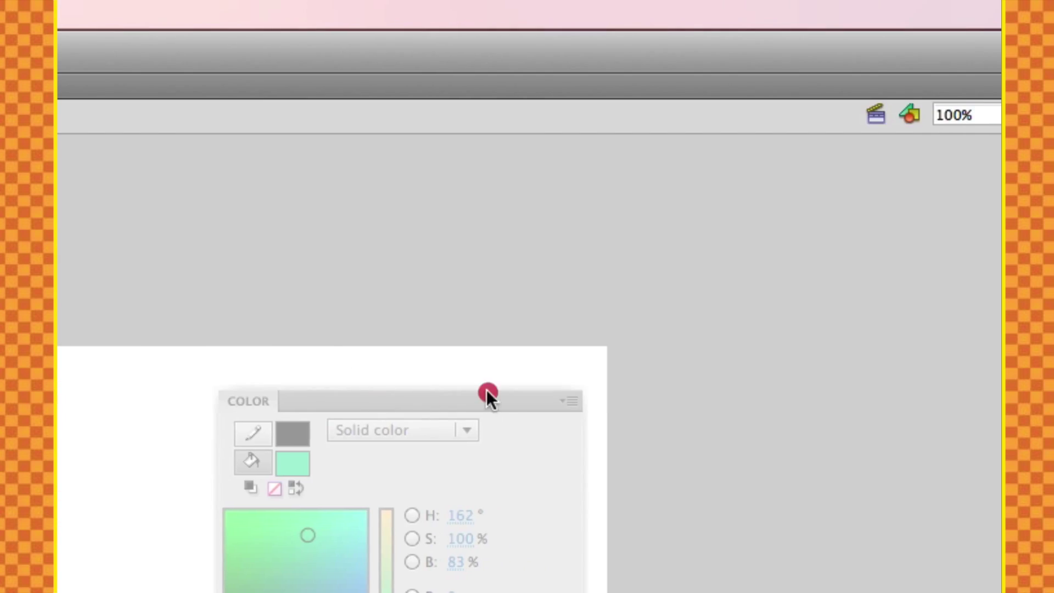
{"action": "left_click_drag", "start_coordinate": [486, 392], "coordinate": [1053, 88]}
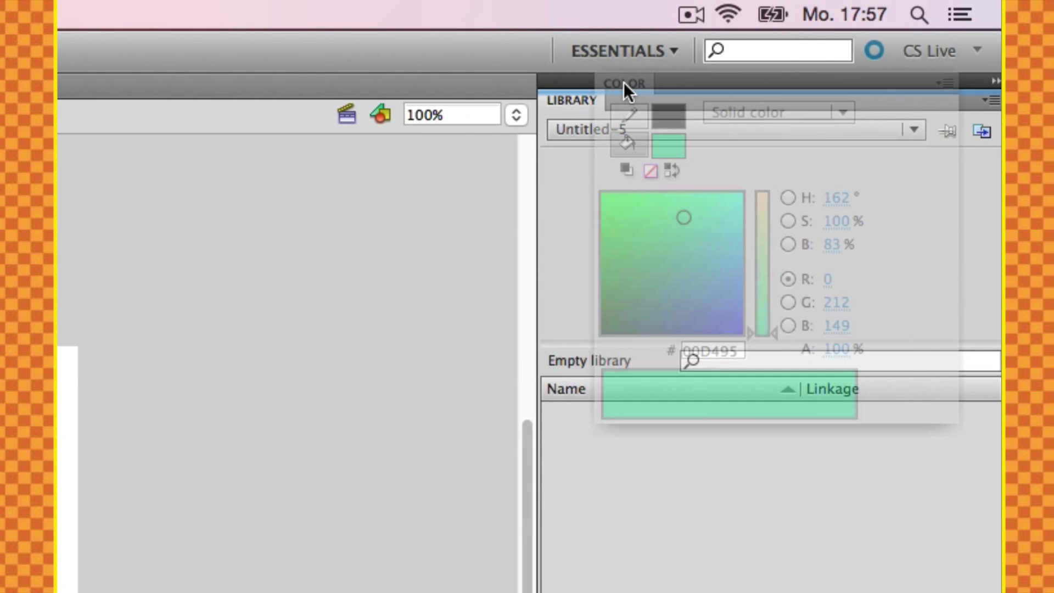
{"action": "left_click_drag", "start_coordinate": [623, 81], "coordinate": [625, 82]}
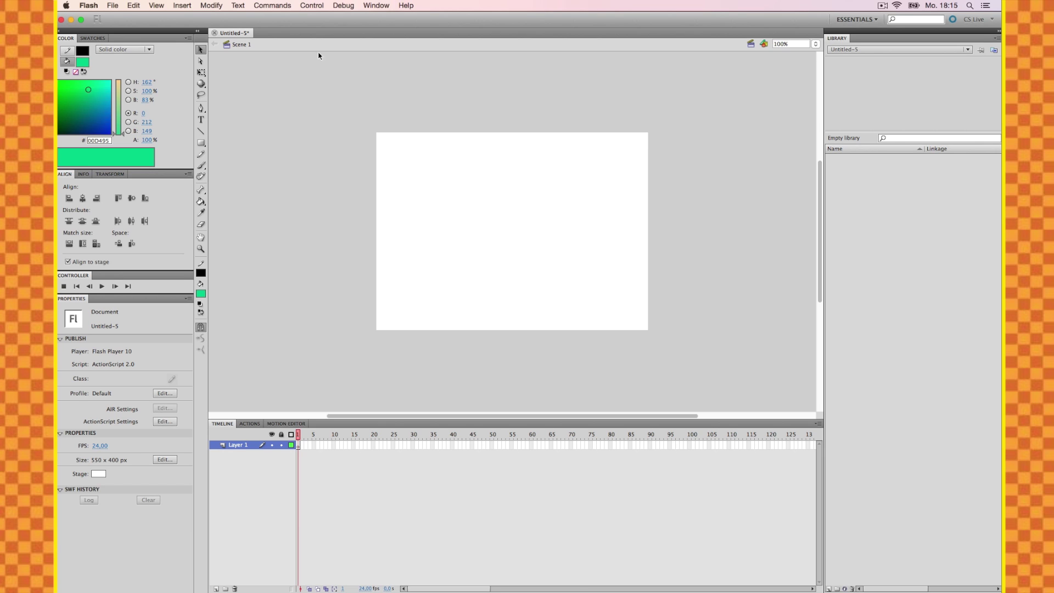
{"action": "left_click", "coordinate": [376, 5]}
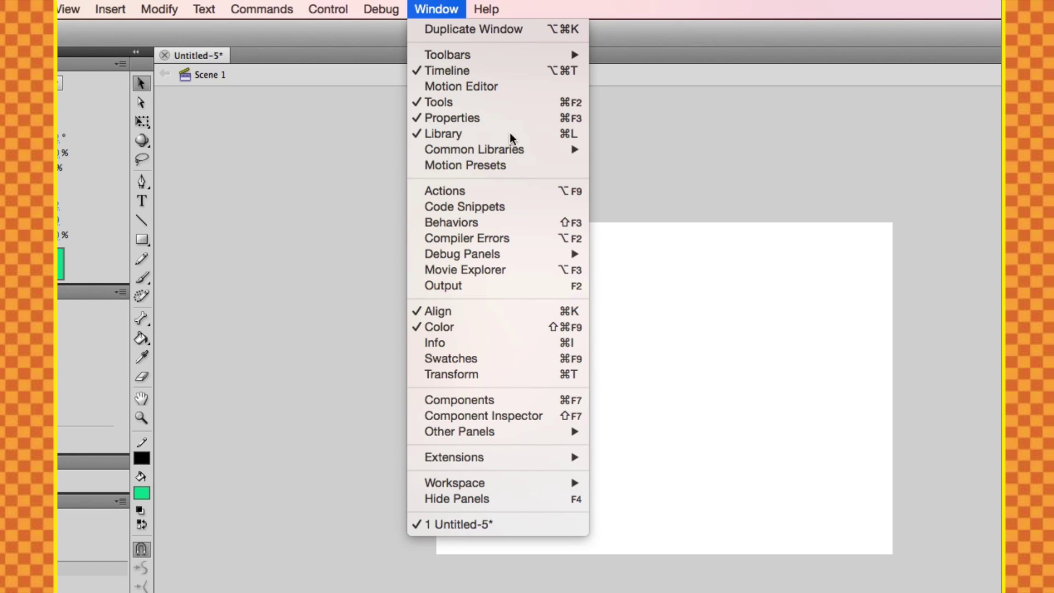
{"action": "left_click", "coordinate": [344, 132]}
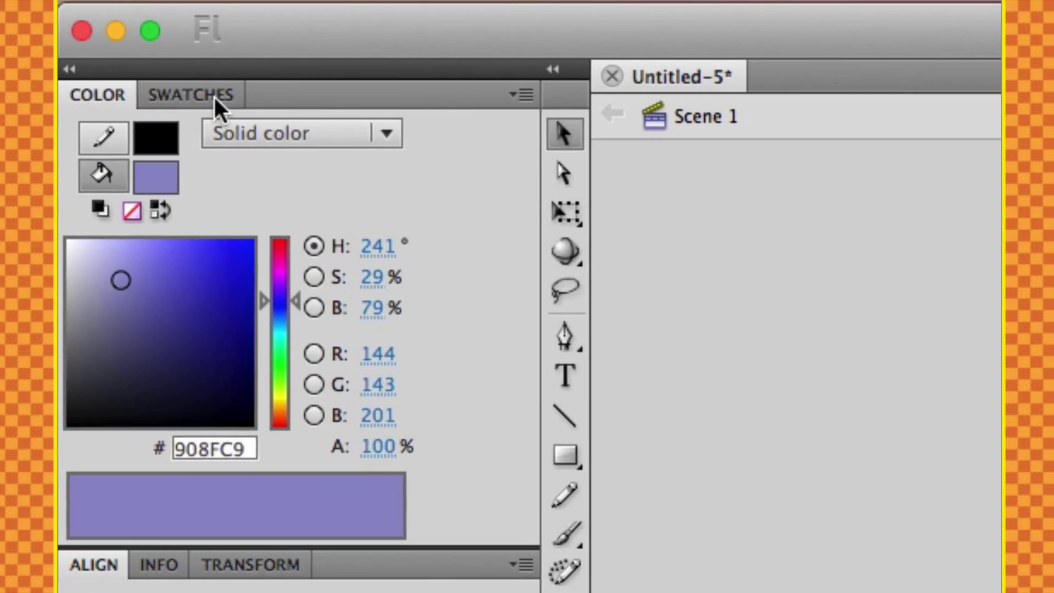
Use the Swatches and Color panels to set a black fill and D1D1D1 stroke.
{"action": "left_click", "coordinate": [99, 40]}
{"action": "left_click", "coordinate": [69, 40]}
{"action": "left_click", "coordinate": [156, 181]}
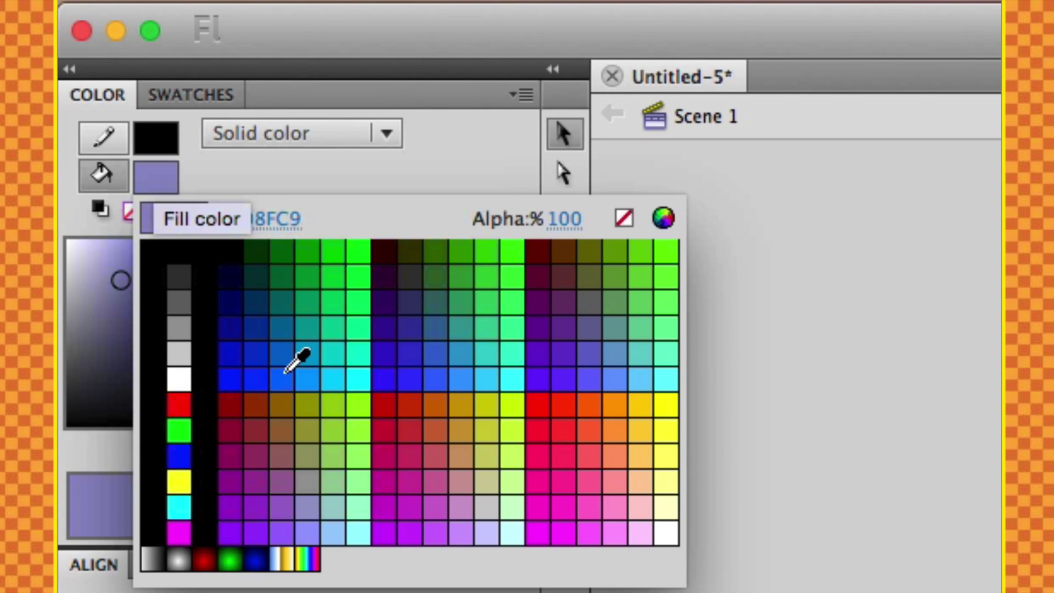
{"action": "left_click", "coordinate": [144, 146]}
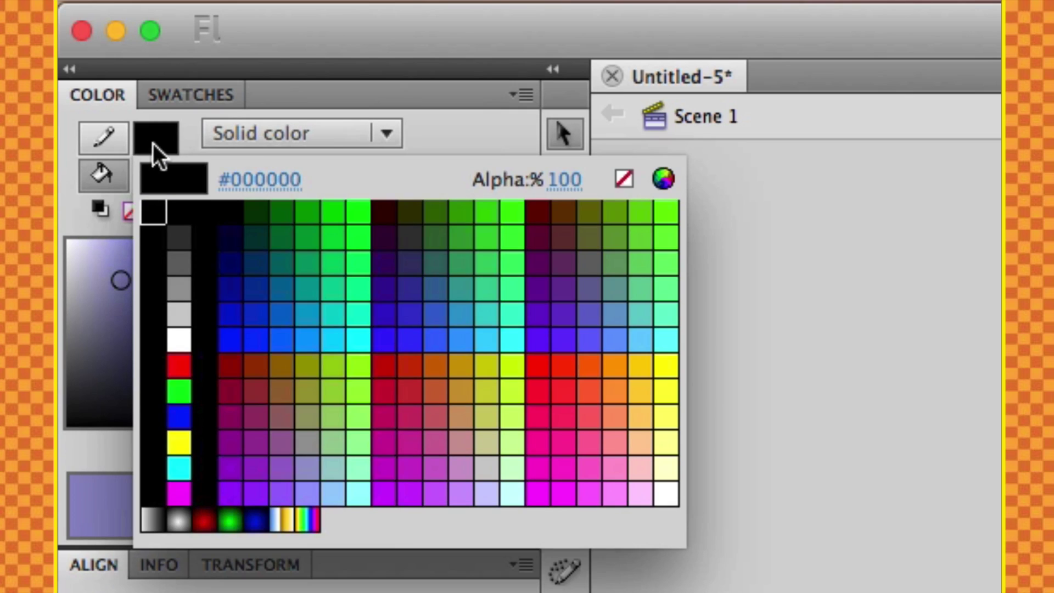
{"action": "left_click", "coordinate": [161, 140]}
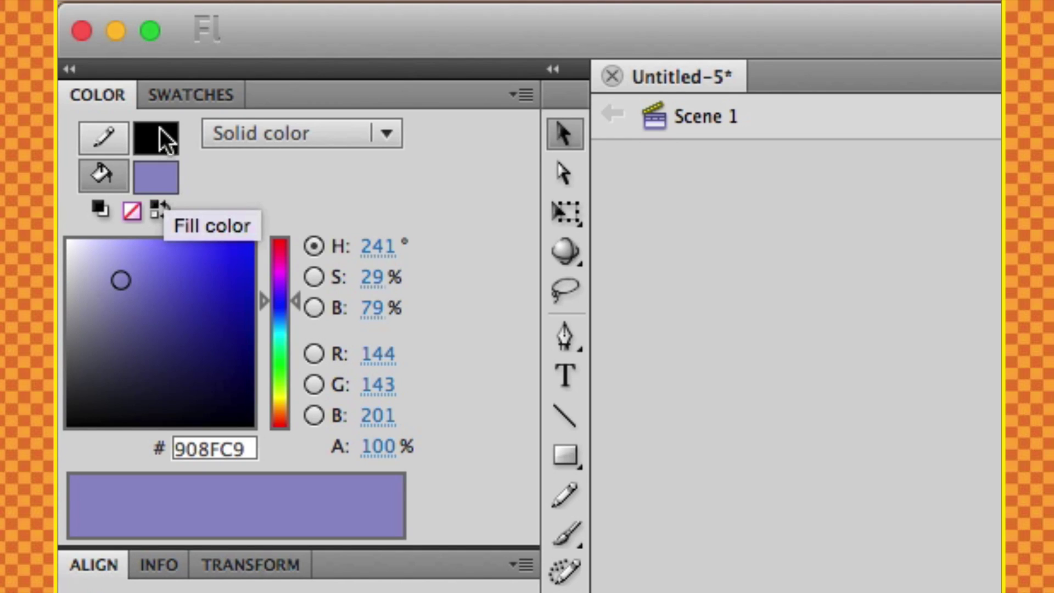
{"action": "left_click", "coordinate": [177, 99]}
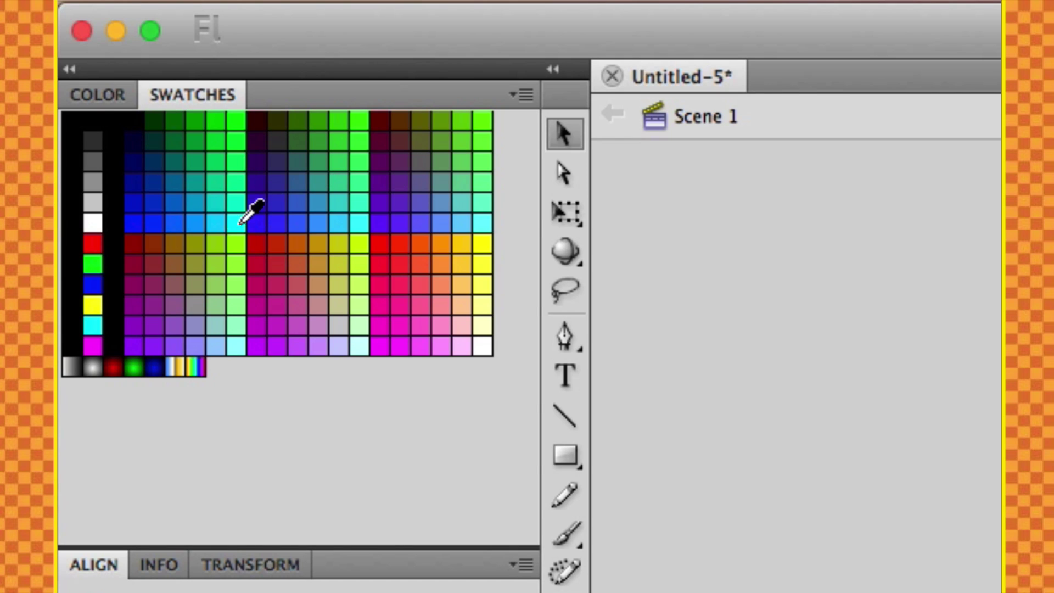
{"action": "left_click", "coordinate": [104, 98]}
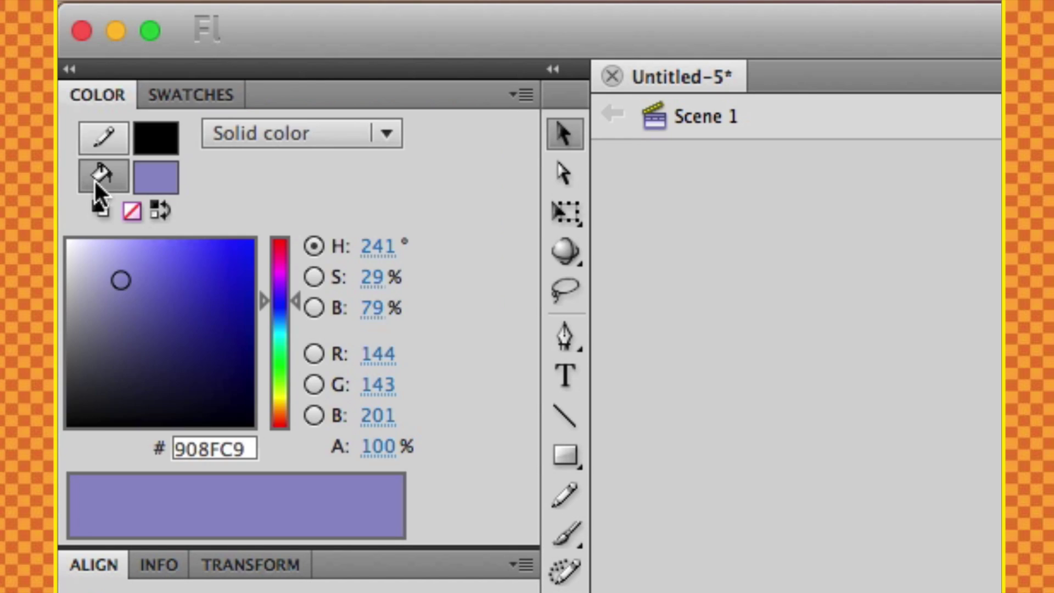
{"action": "left_click", "coordinate": [157, 178]}
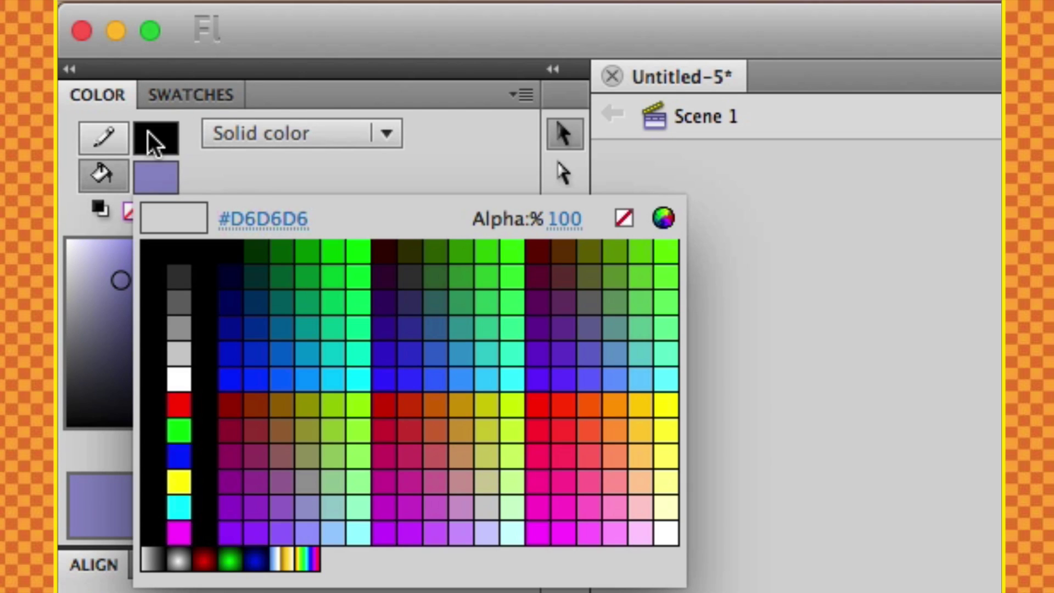
{"action": "left_click", "coordinate": [154, 143]}
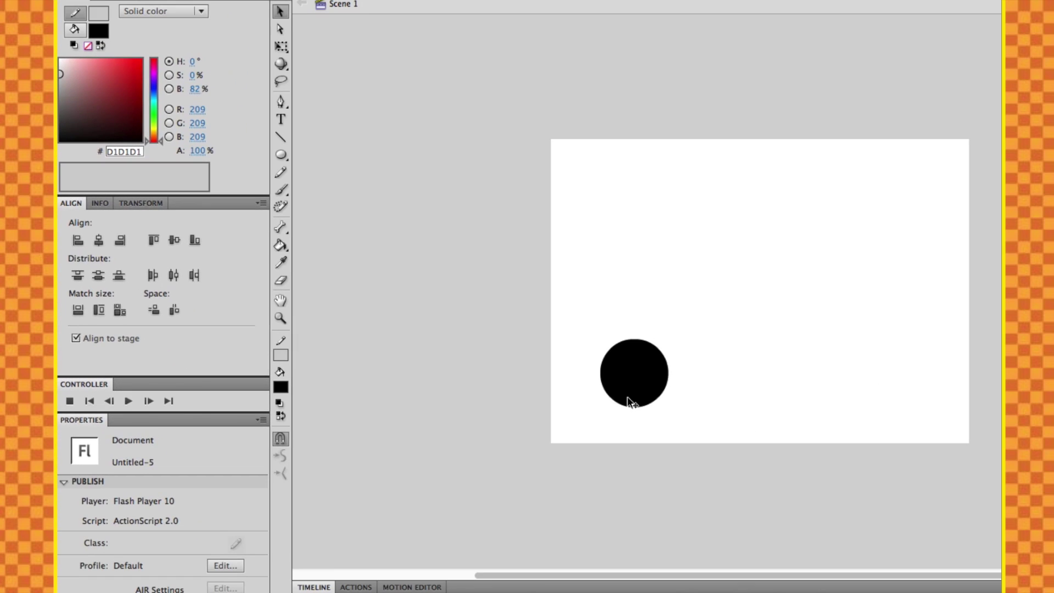
Select the black circle and align it to the stage's right edge.
{"action": "left_click", "coordinate": [631, 402]}
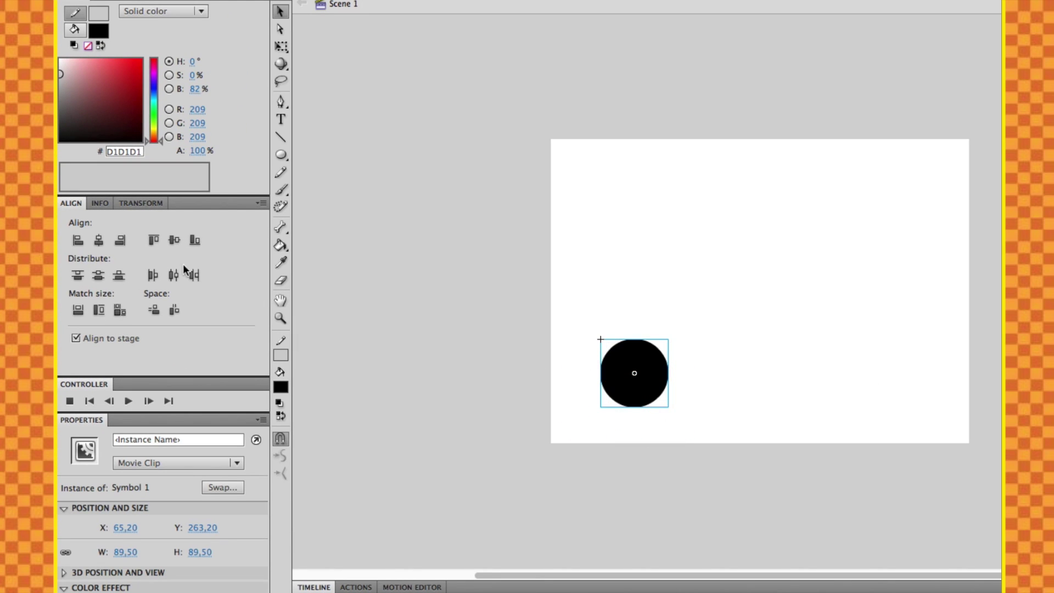
{"action": "left_click", "coordinate": [99, 240]}
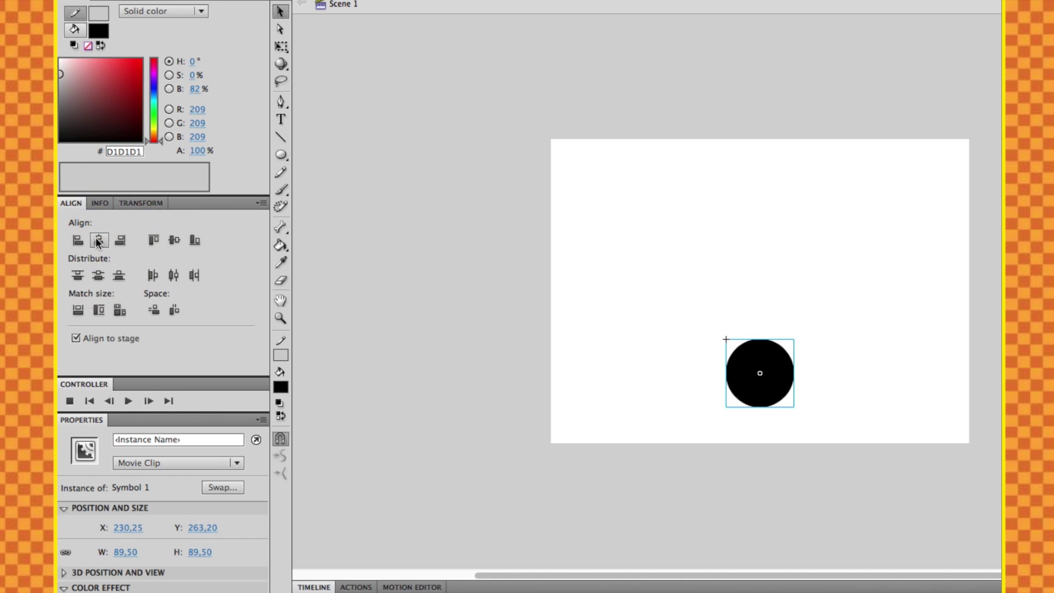
{"action": "left_click", "coordinate": [99, 275]}
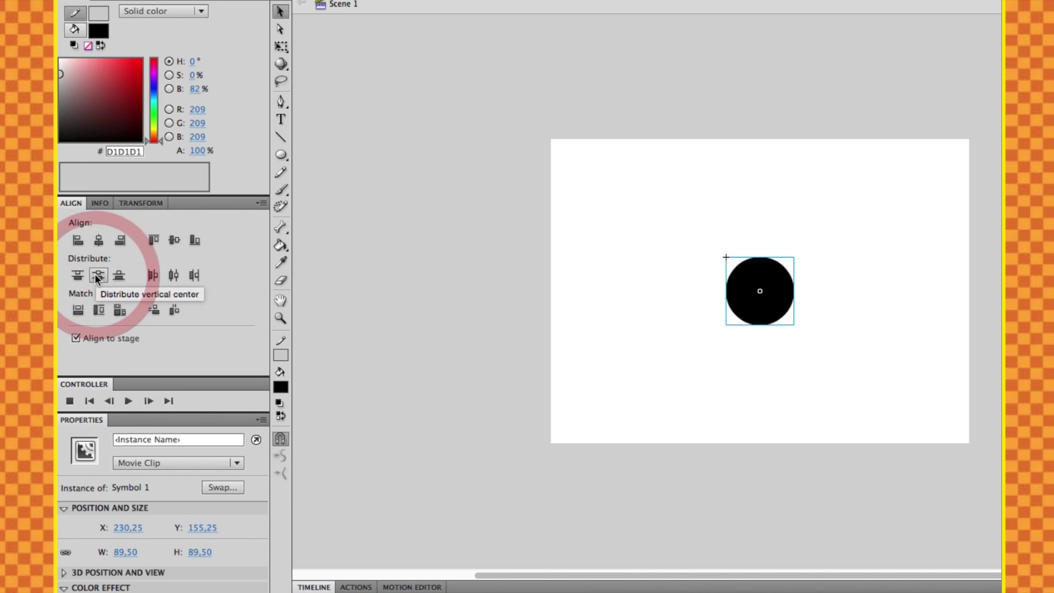
{"action": "left_click", "coordinate": [78, 240]}
{"action": "left_click", "coordinate": [119, 240]}
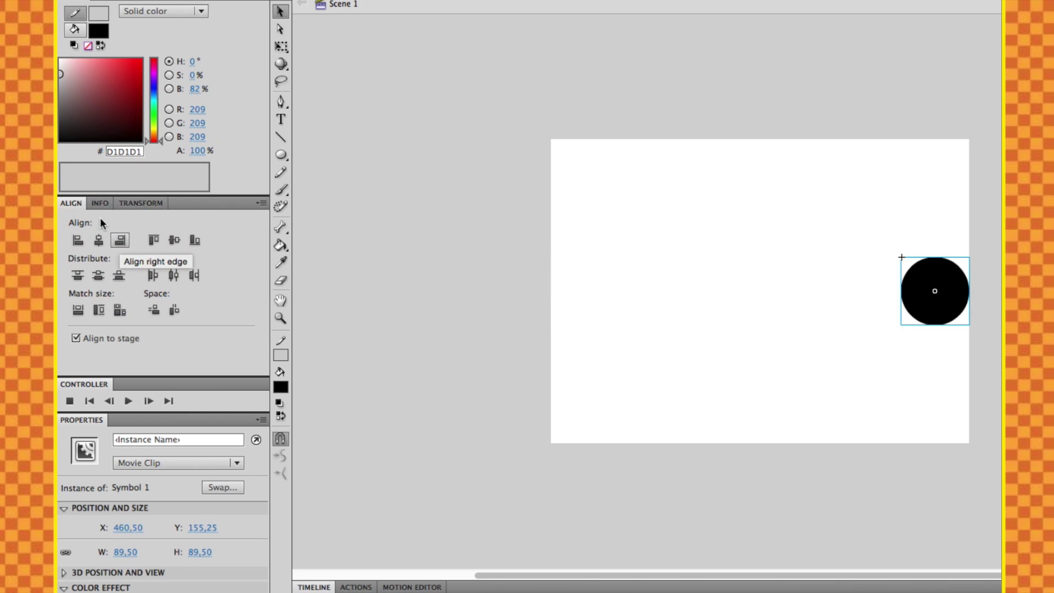
Scale the circle to 84% and skew it 68°/34° in the Transform panel.
{"action": "left_click", "coordinate": [100, 203]}
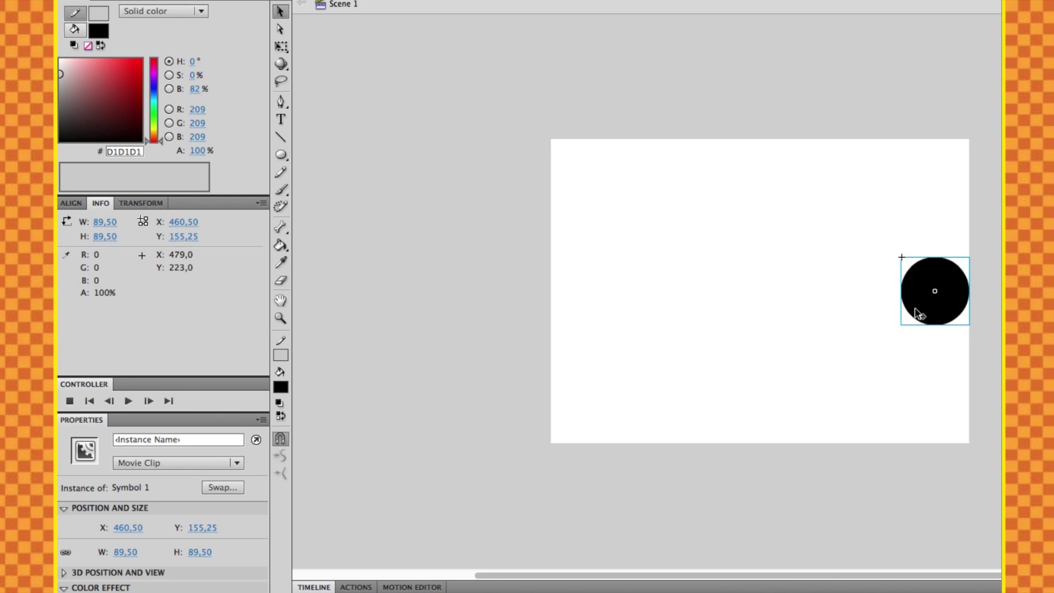
{"action": "left_click", "coordinate": [138, 203]}
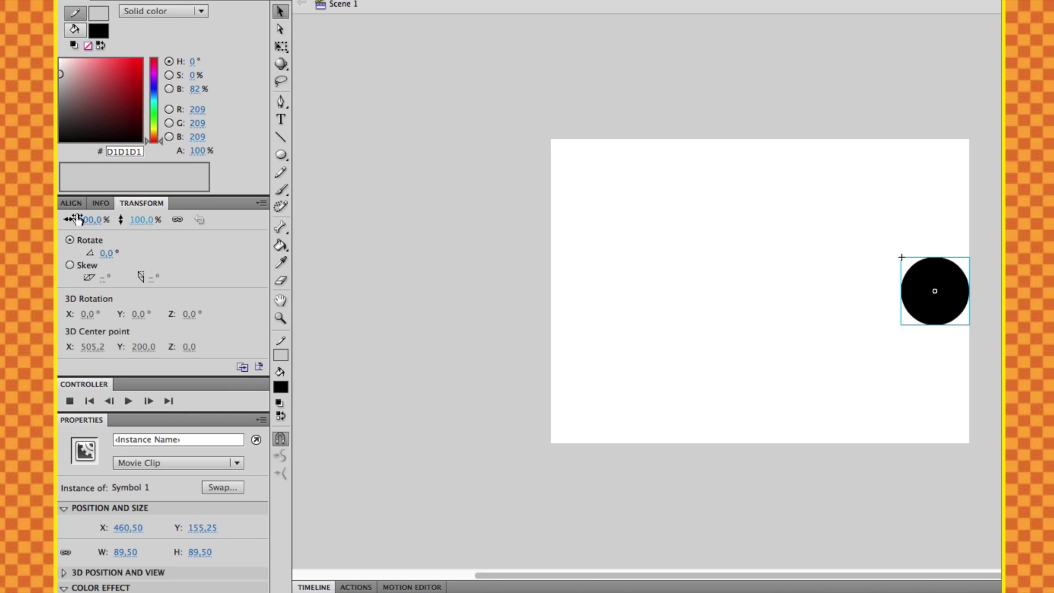
{"action": "left_click_drag", "start_coordinate": [77, 219], "coordinate": [141, 262]}
{"action": "left_click", "coordinate": [77, 264]}
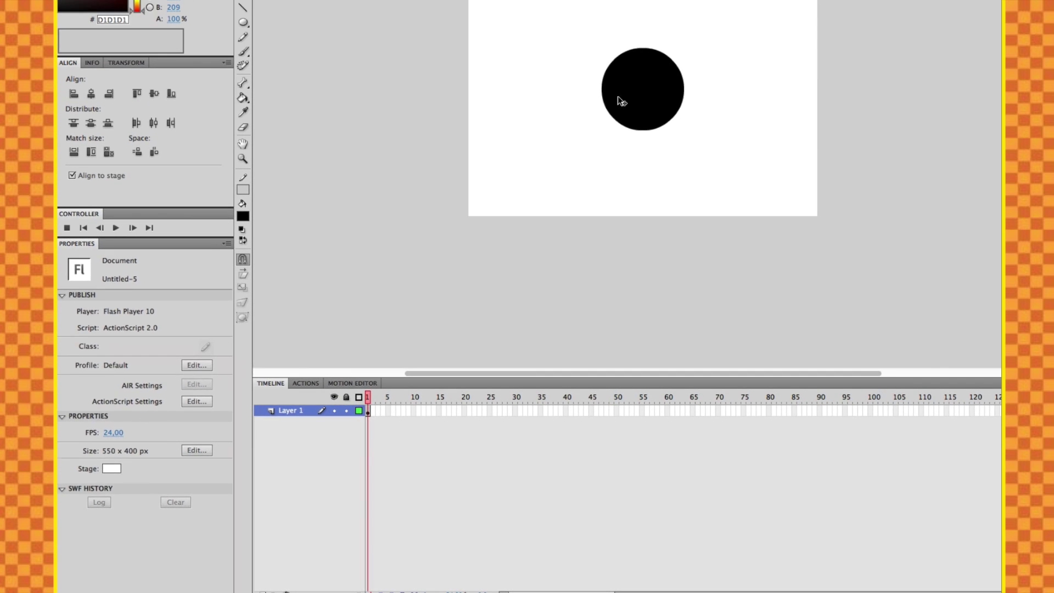
Select the black circle to inspect its Symbol 1 Movie Clip instance properties.
{"action": "left_click", "coordinate": [620, 100]}
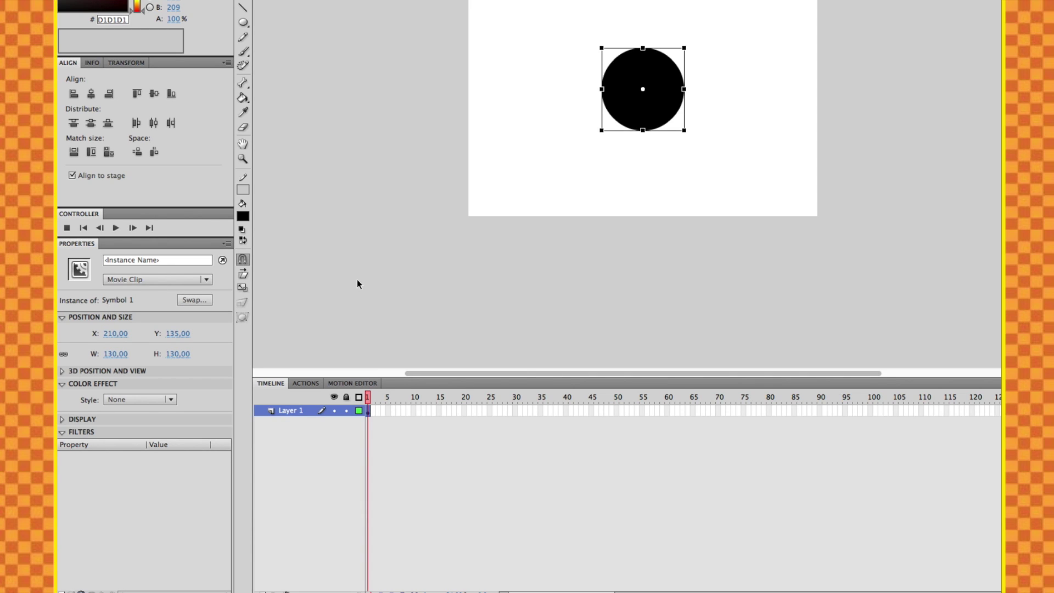
Select frame 1 of Layer 1 in the Timeline to attach a script.
{"action": "left_click", "coordinate": [369, 409]}
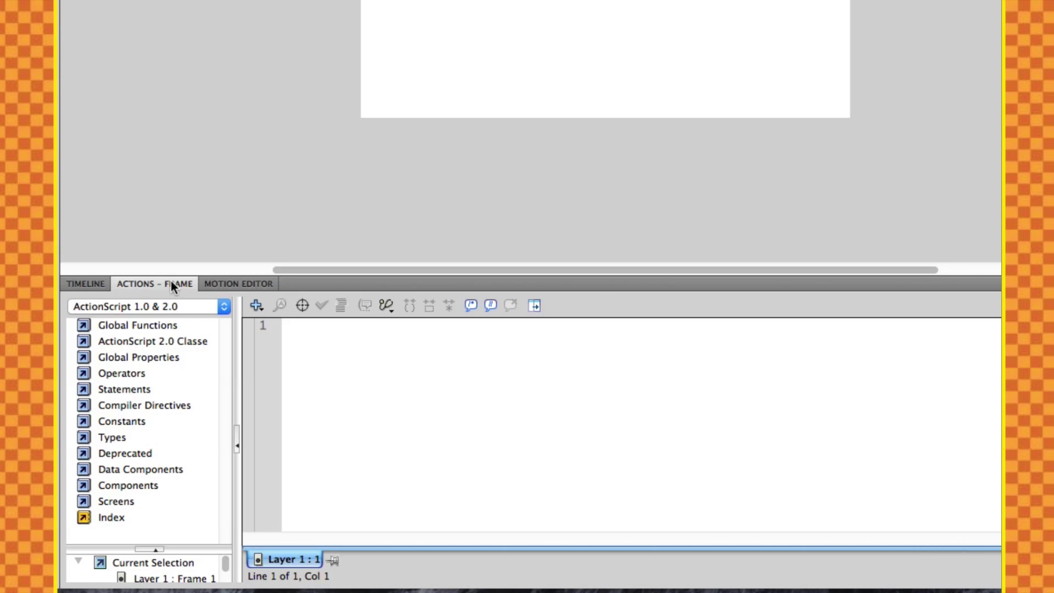
Switch back to the Timeline to show the layer frames.
{"action": "left_click", "coordinate": [88, 285]}
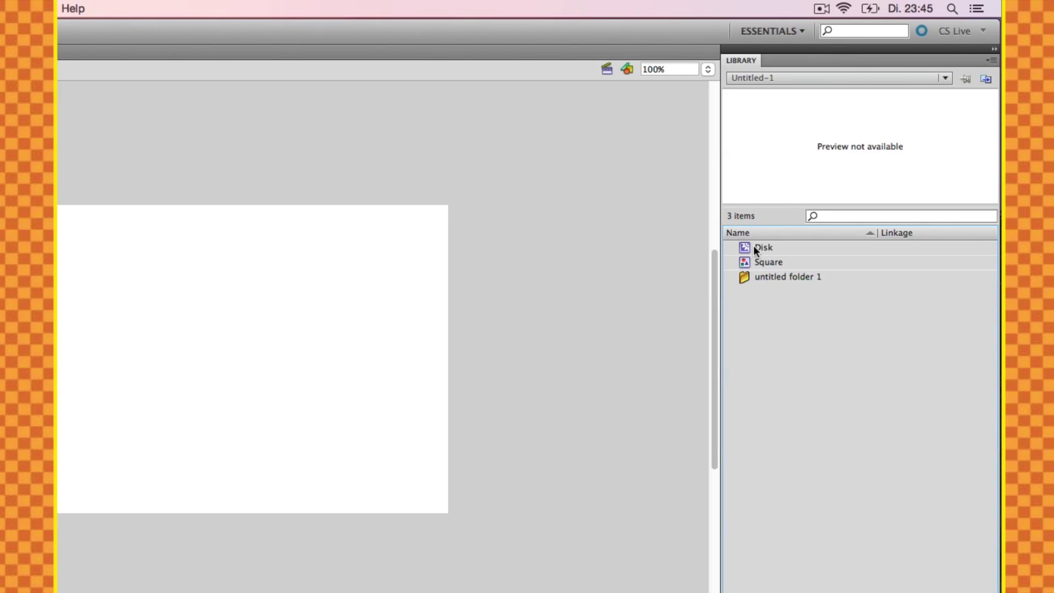
Preview the Disk symbol in the Library and drag an instance onto the stage.
{"action": "left_click", "coordinate": [738, 248]}
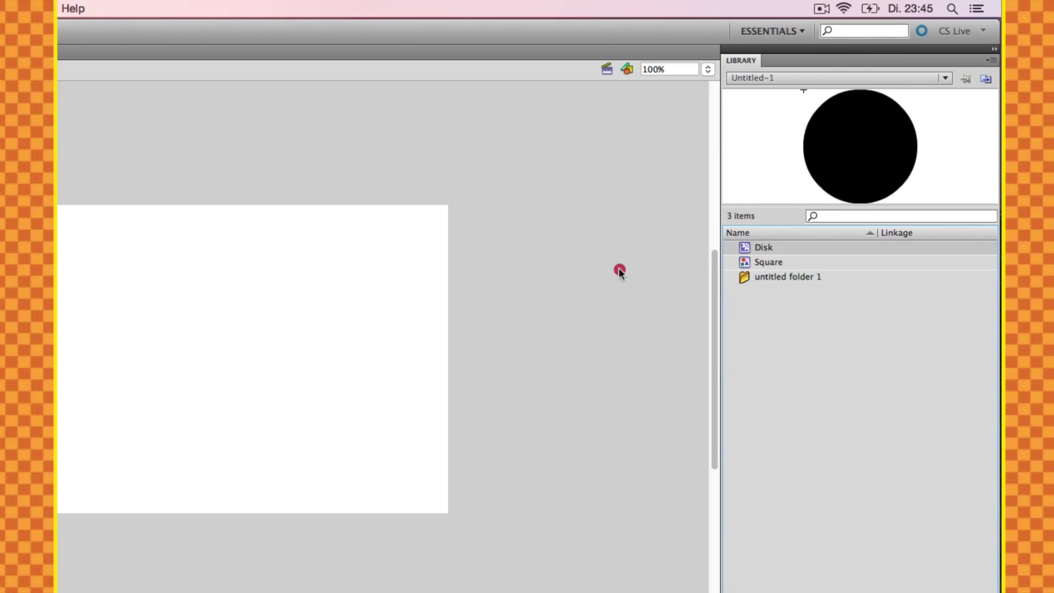
{"action": "left_click_drag", "start_coordinate": [619, 270], "coordinate": [251, 334]}
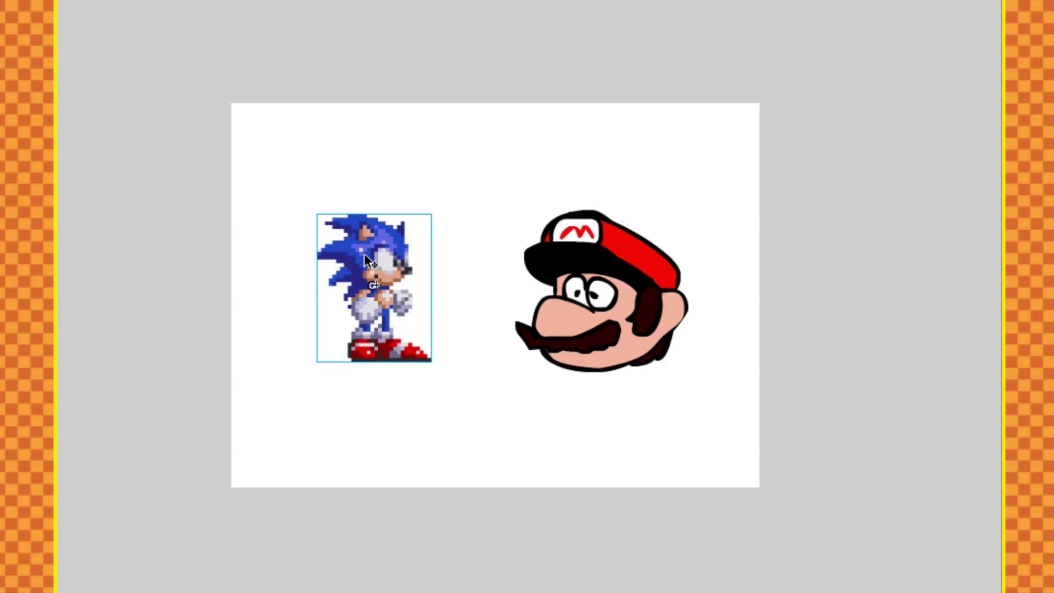
Move the Sonic sprite toward the stage's left edge and reselect it instead of Mario.
{"action": "left_click", "coordinate": [622, 163]}
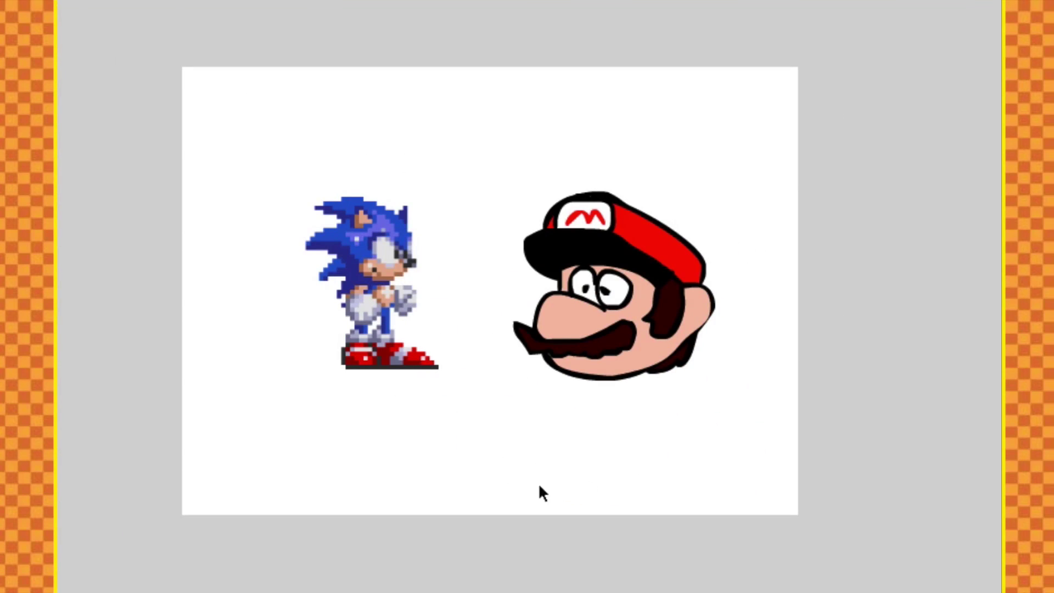
{"action": "left_click", "coordinate": [376, 265]}
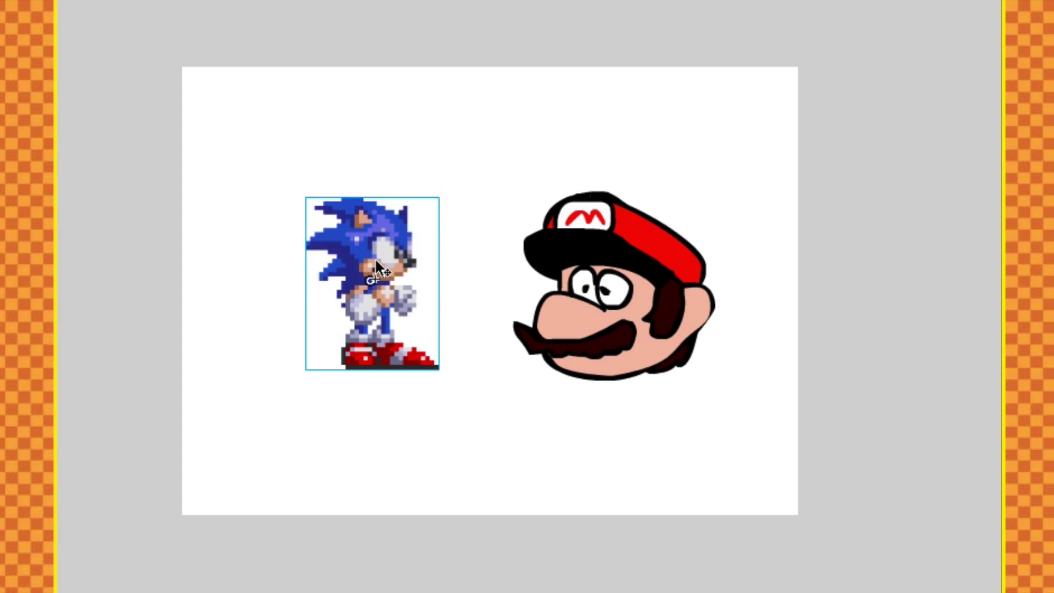
{"action": "left_click_drag", "start_coordinate": [378, 252], "coordinate": [401, 258]}
{"action": "left_click_drag", "start_coordinate": [308, 209], "coordinate": [269, 251]}
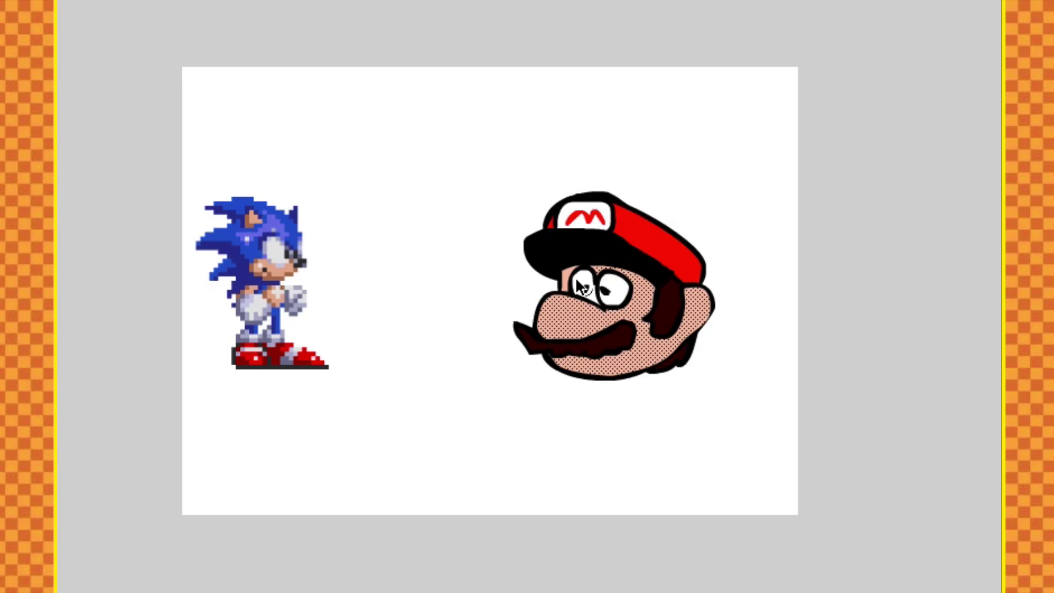
{"action": "left_click_drag", "start_coordinate": [478, 172], "coordinate": [736, 418]}
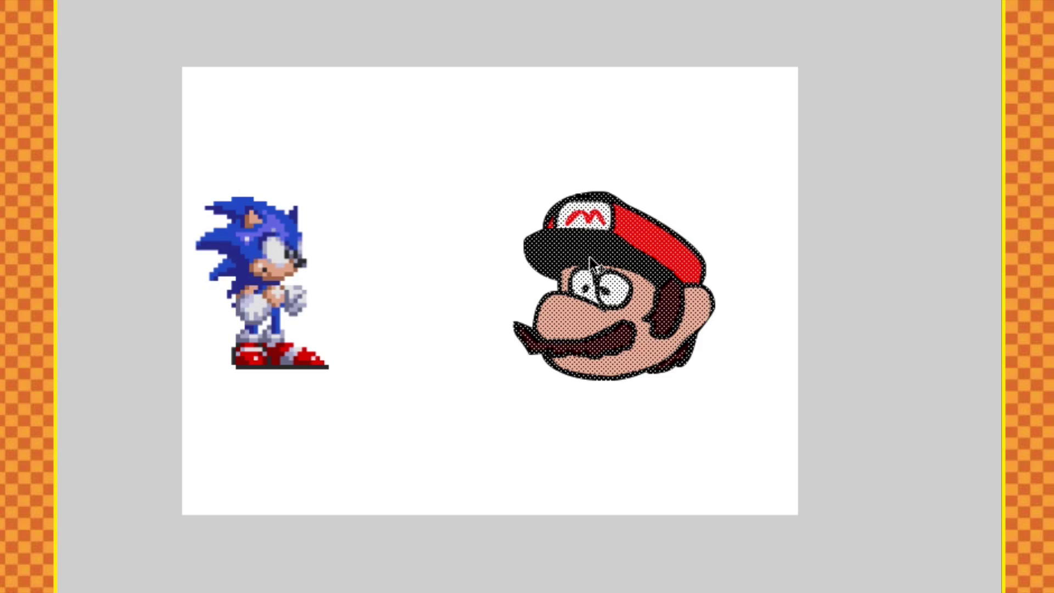
{"action": "left_click", "coordinate": [276, 253]}
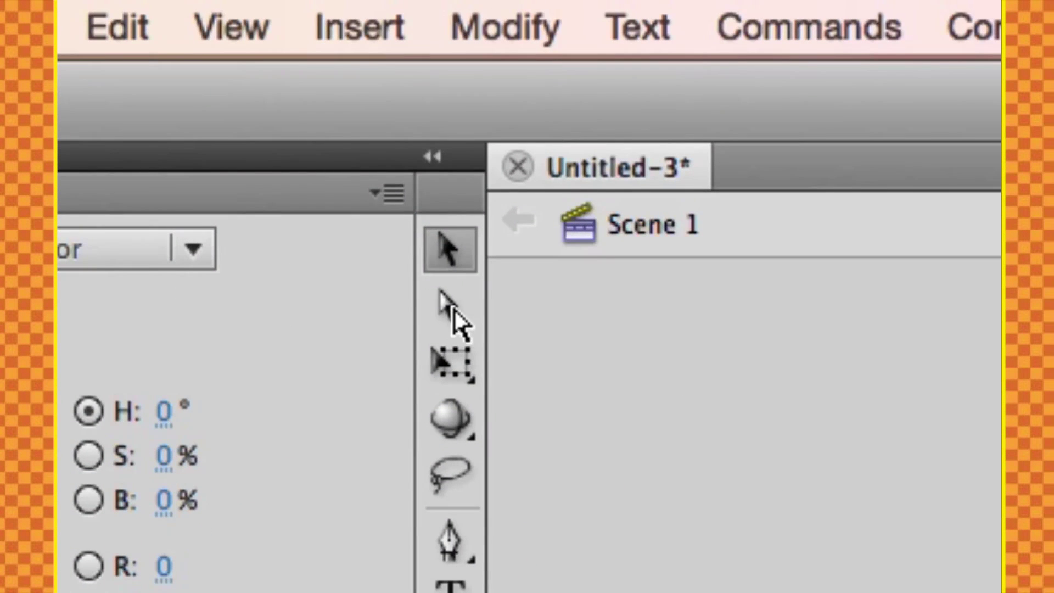
With the Subselection tool, show anchor points on Mario's mustache and face outline.
{"action": "left_click", "coordinate": [454, 312]}
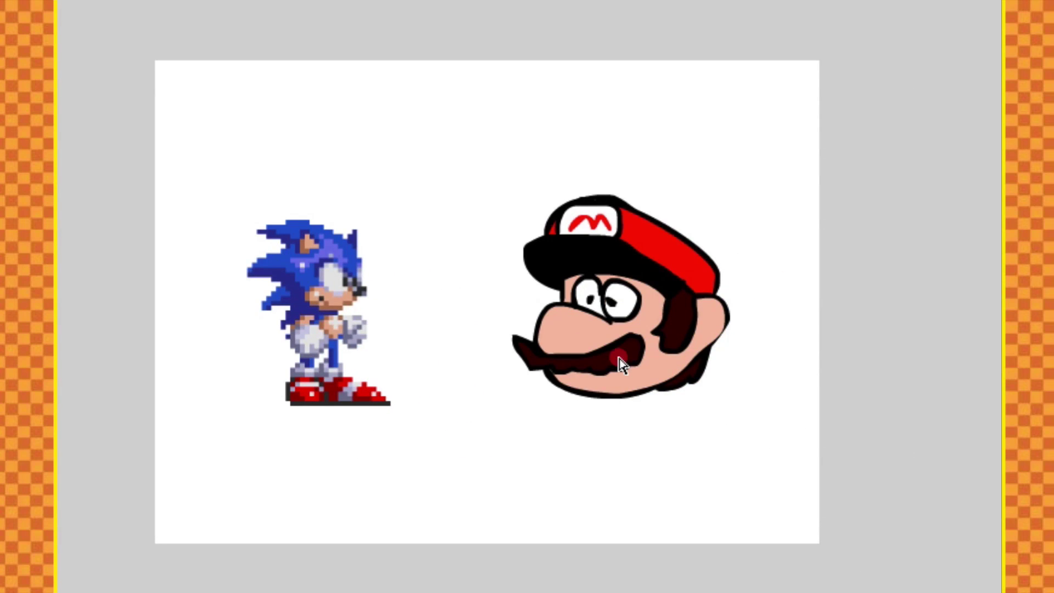
{"action": "left_click", "coordinate": [590, 367]}
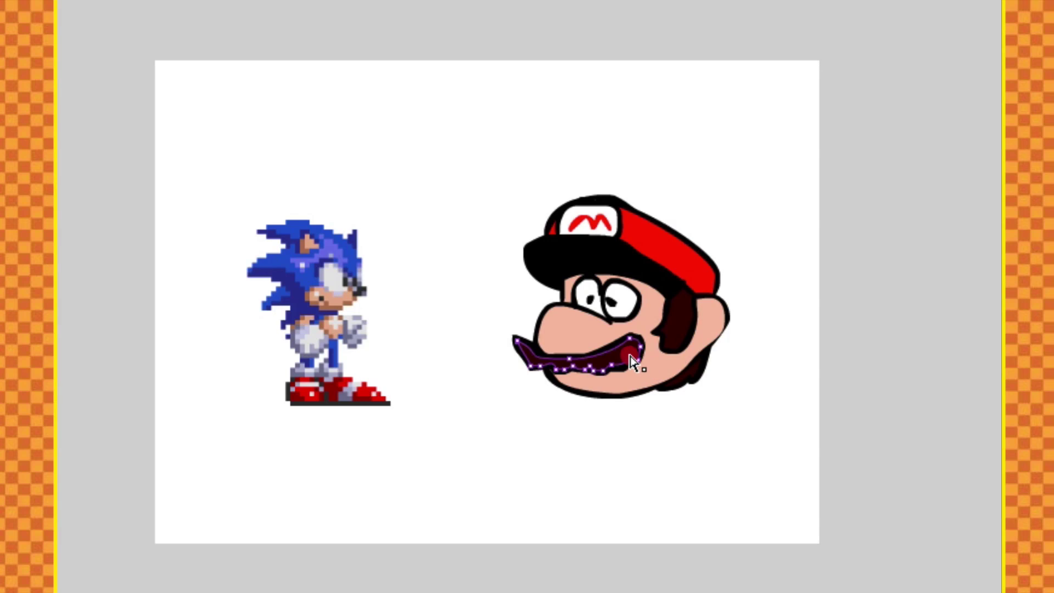
{"action": "left_click", "coordinate": [611, 357], "text": "shift"}
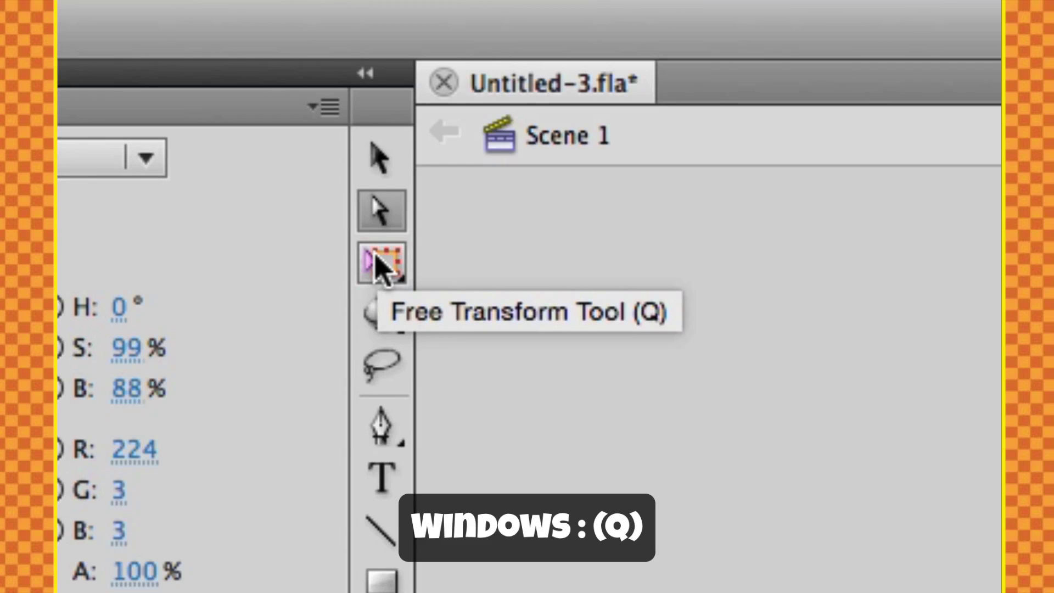
Put Free Transform handles on Sonic and move it back to the stage's left side.
{"action": "left_click", "coordinate": [378, 265]}
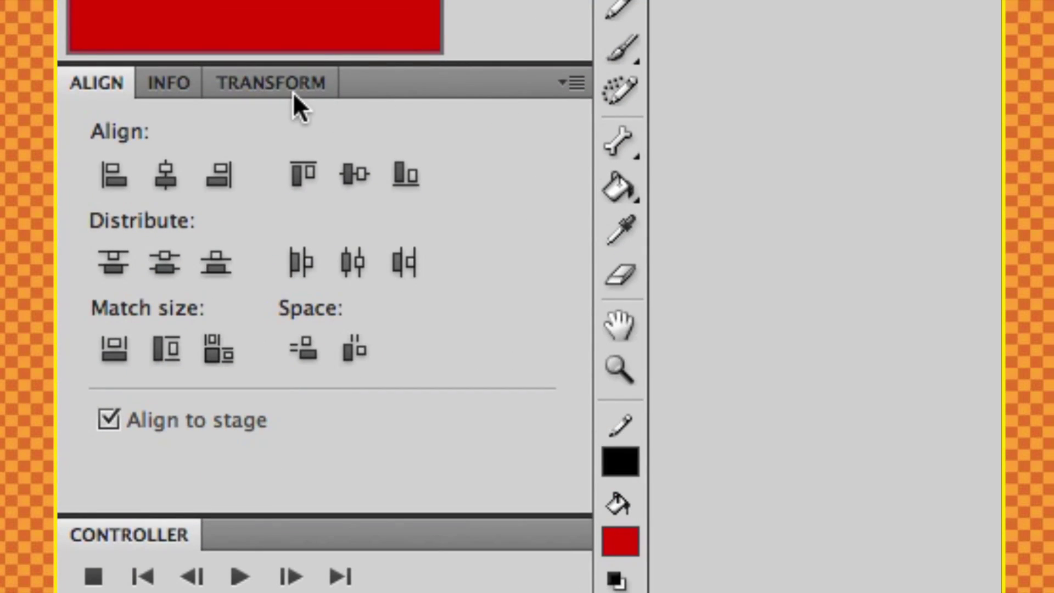
{"action": "left_click", "coordinate": [291, 93]}
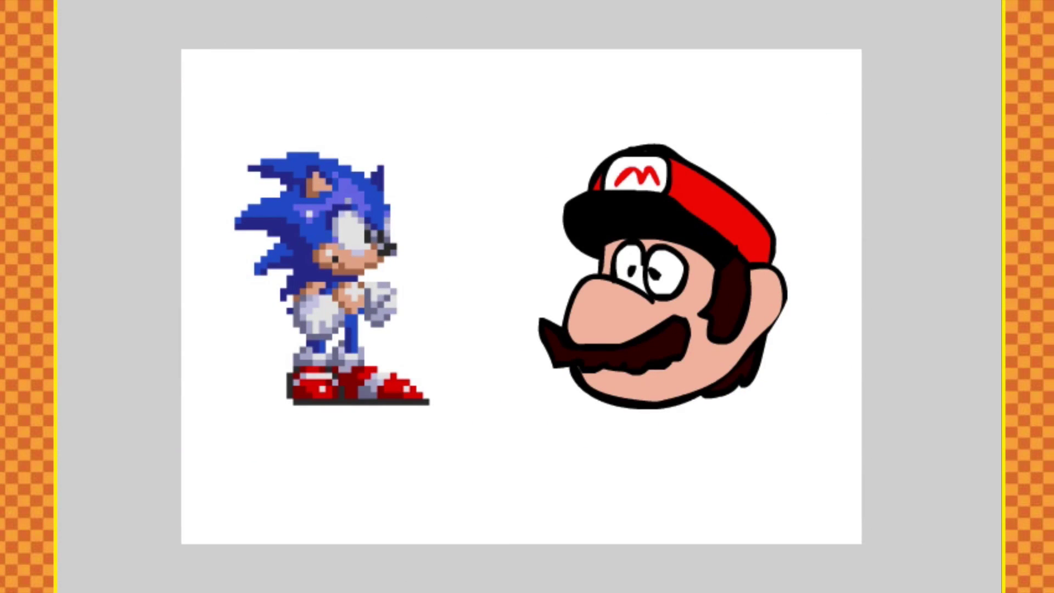
{"action": "left_click", "coordinate": [325, 216]}
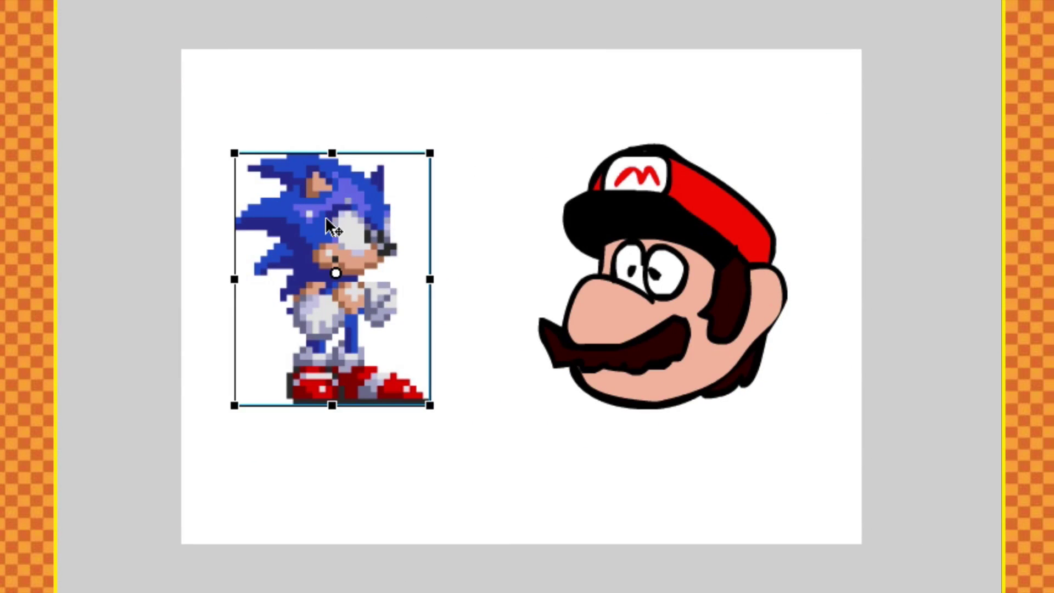
{"action": "mouse_move", "coordinate": [164, 254]}
{"action": "left_mouse_down"}
{"action": "mouse_move", "coordinate": [207, 104]}
{"action": "mouse_move", "coordinate": [346, 16]}
{"action": "left_mouse_up"}
{"action": "left_click_drag", "start_coordinate": [740, 29], "coordinate": [741, 29]}
{"action": "left_click_drag", "start_coordinate": [324, 228], "coordinate": [355, 225]}
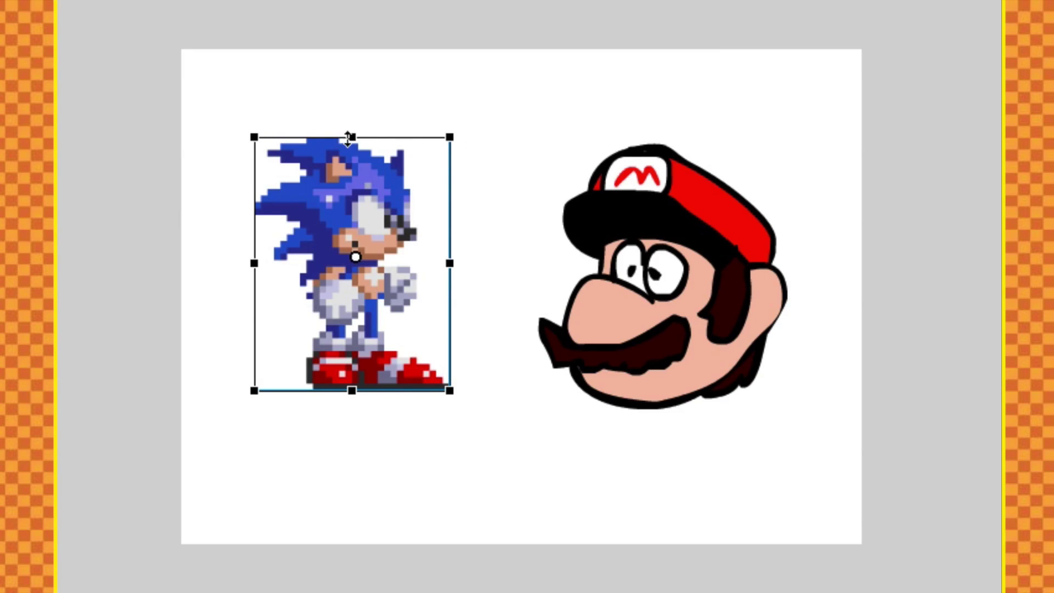
Undo a tall narrow stretch, then scale Sonic up proportionally from its corner.
{"action": "left_click_drag", "start_coordinate": [446, 118], "coordinate": [403, 0]}
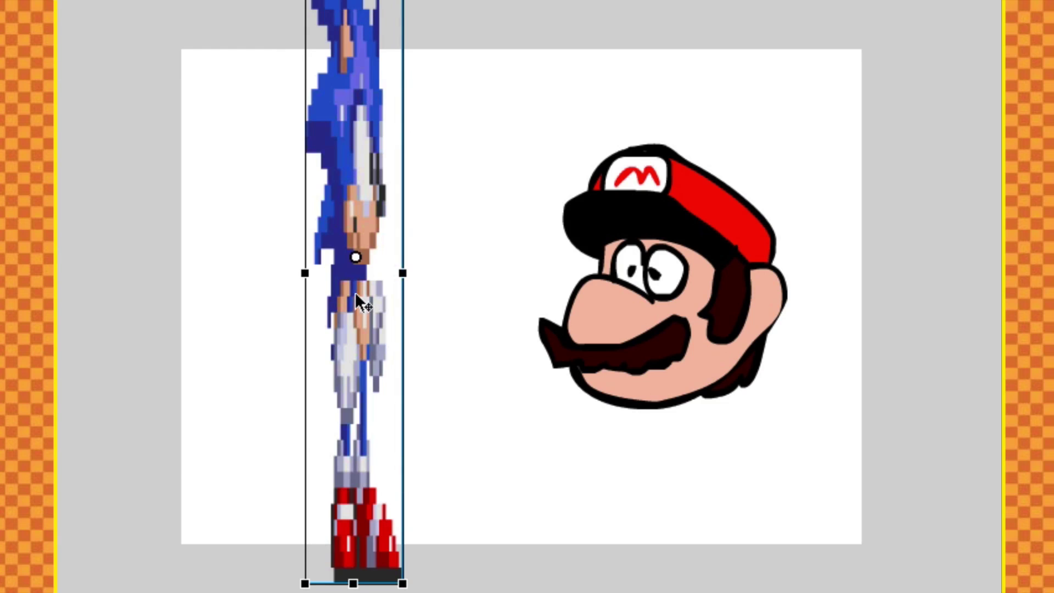
{"action": "key", "text": "ctrl+z"}
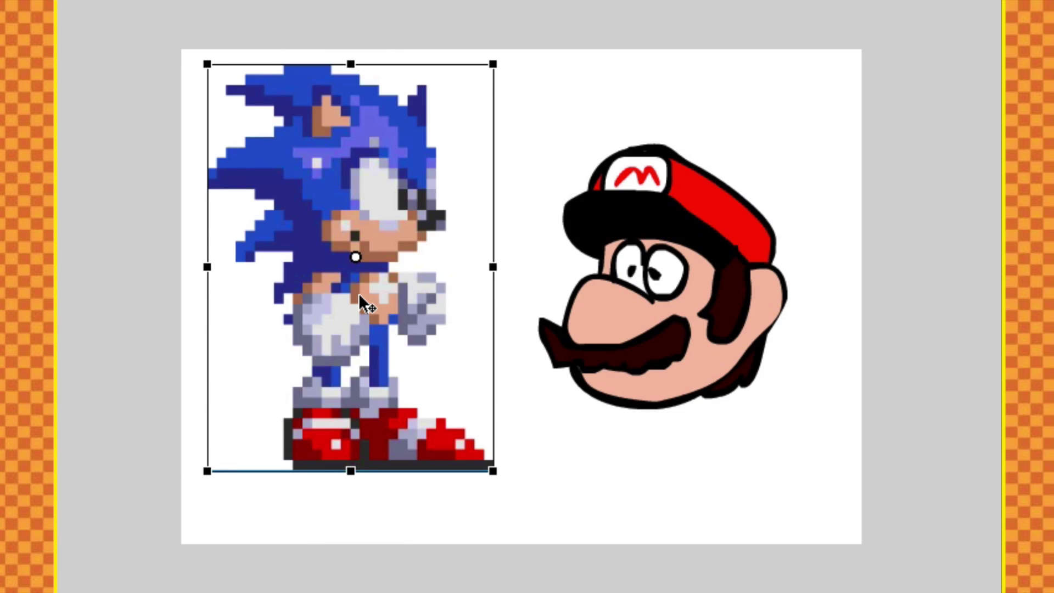
{"action": "left_click", "coordinate": [494, 64]}
{"action": "mouse_move", "coordinate": [493, 64]}
{"action": "left_mouse_down"}
{"action": "mouse_move", "coordinate": [439, 113]}
{"action": "mouse_move", "coordinate": [387, 189]}
{"action": "mouse_move", "coordinate": [431, 113]}
{"action": "mouse_move", "coordinate": [492, 51]}
{"action": "left_mouse_up"}
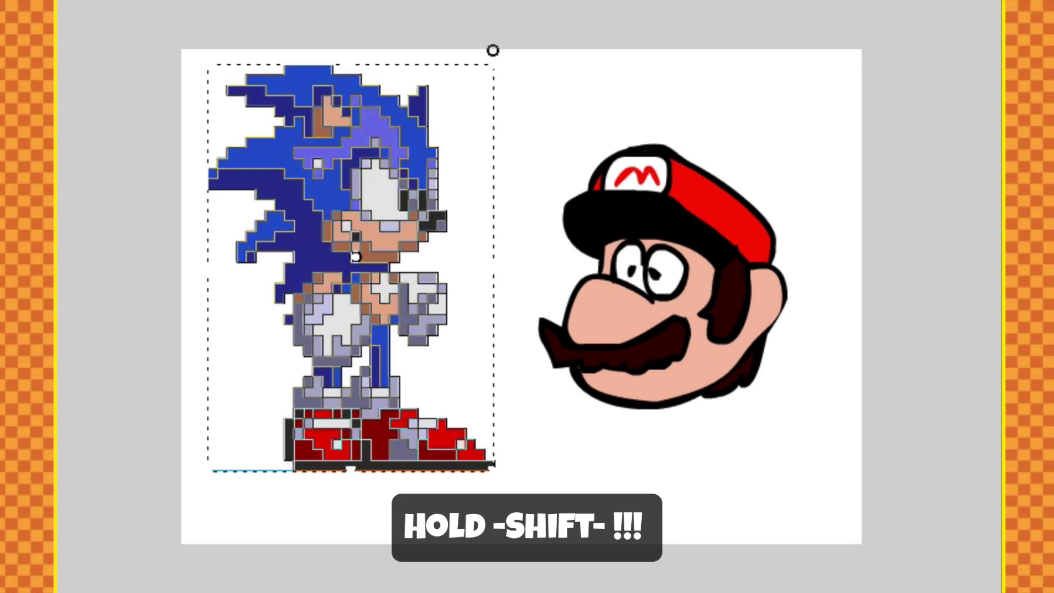
Shrink Sonic from its top edge, undo that, then skew Sonic by slanting its right edge.
{"action": "left_click", "coordinate": [493, 50]}
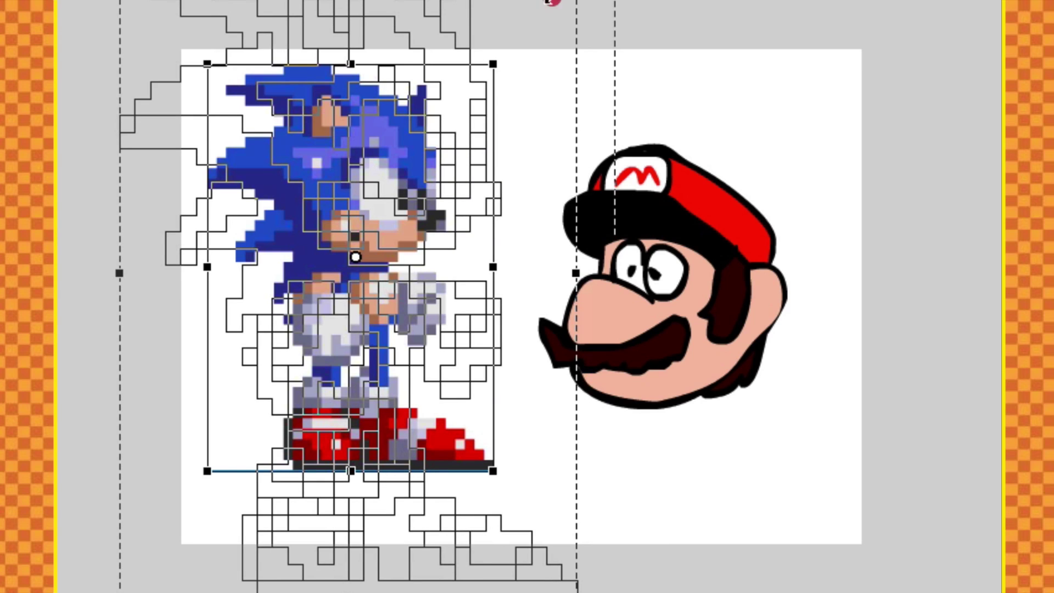
{"action": "mouse_move", "coordinate": [468, 66]}
{"action": "left_mouse_down"}
{"action": "mouse_move", "coordinate": [412, 150]}
{"action": "mouse_move", "coordinate": [486, 71]}
{"action": "mouse_move", "coordinate": [480, 81]}
{"action": "left_mouse_up"}
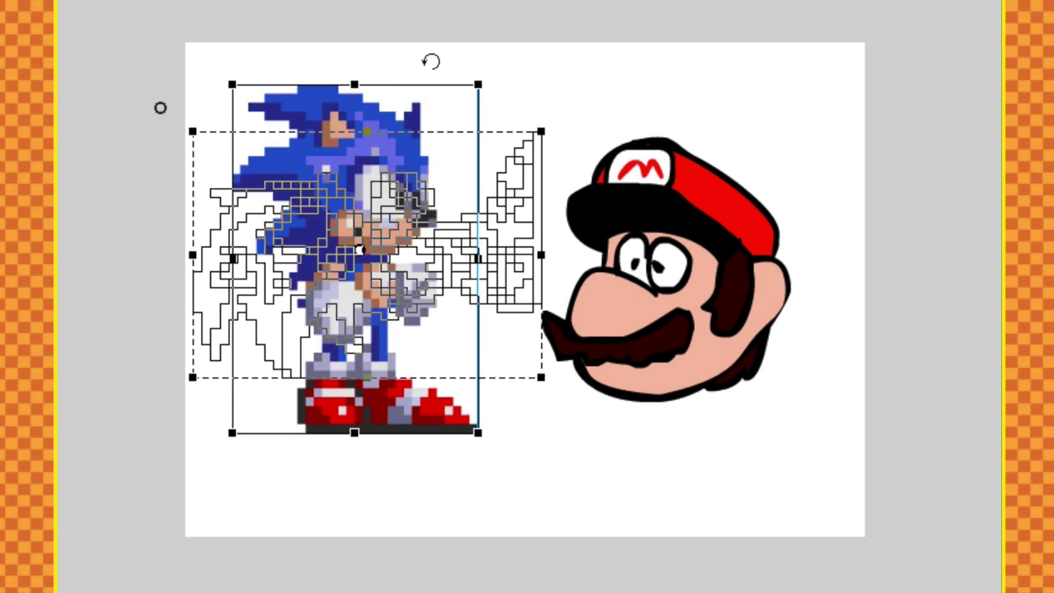
{"action": "key", "text": "ctrl+z"}
{"action": "key", "text": "ctrl+z"}
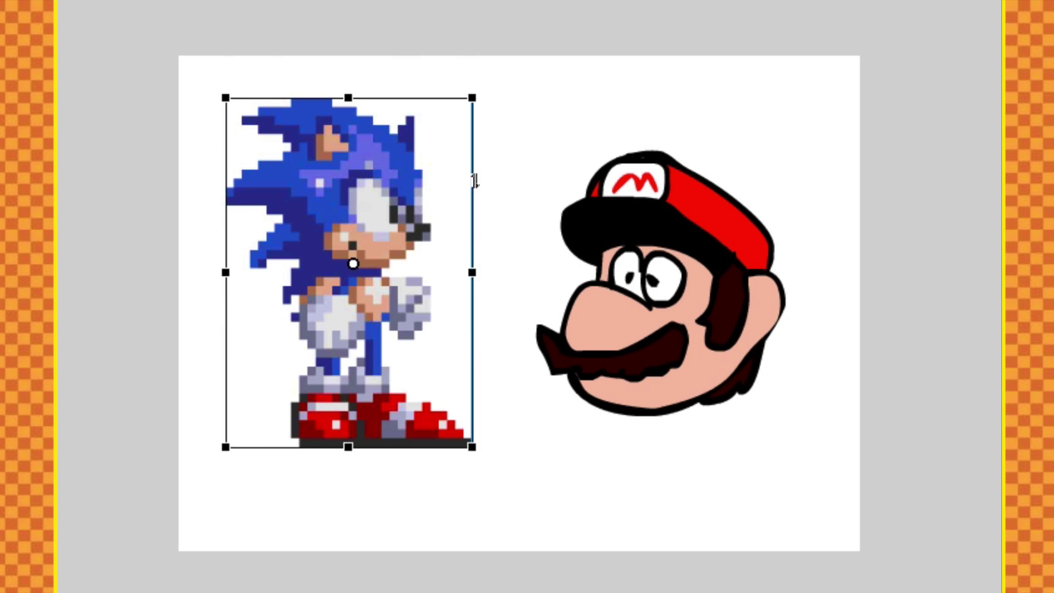
{"action": "left_click_drag", "start_coordinate": [465, 180], "coordinate": [460, 213]}
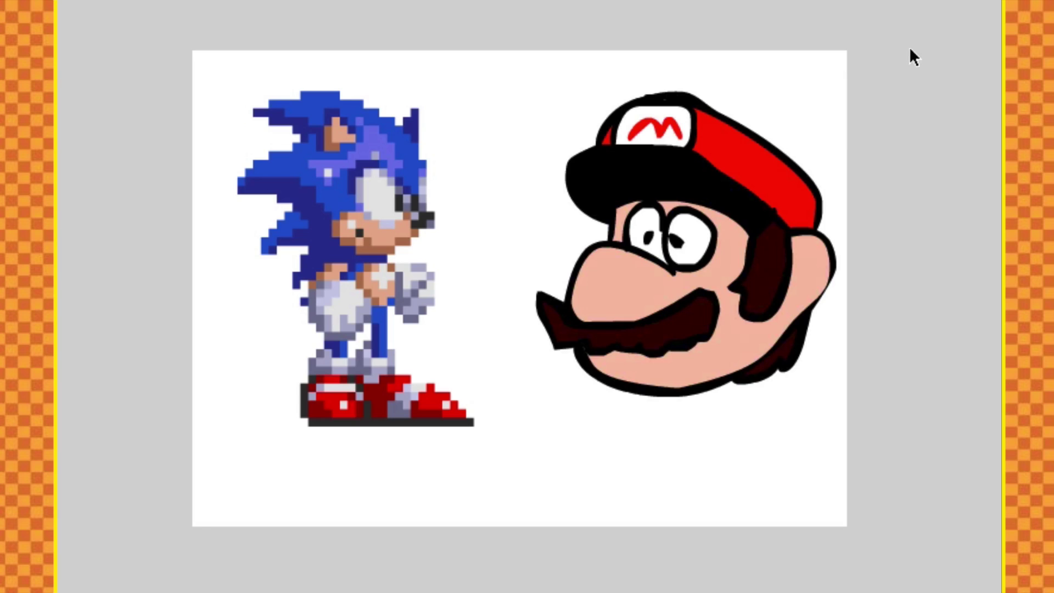
Select the Mario head and try rotating it from its corner handle.
{"action": "left_click", "coordinate": [526, 440]}
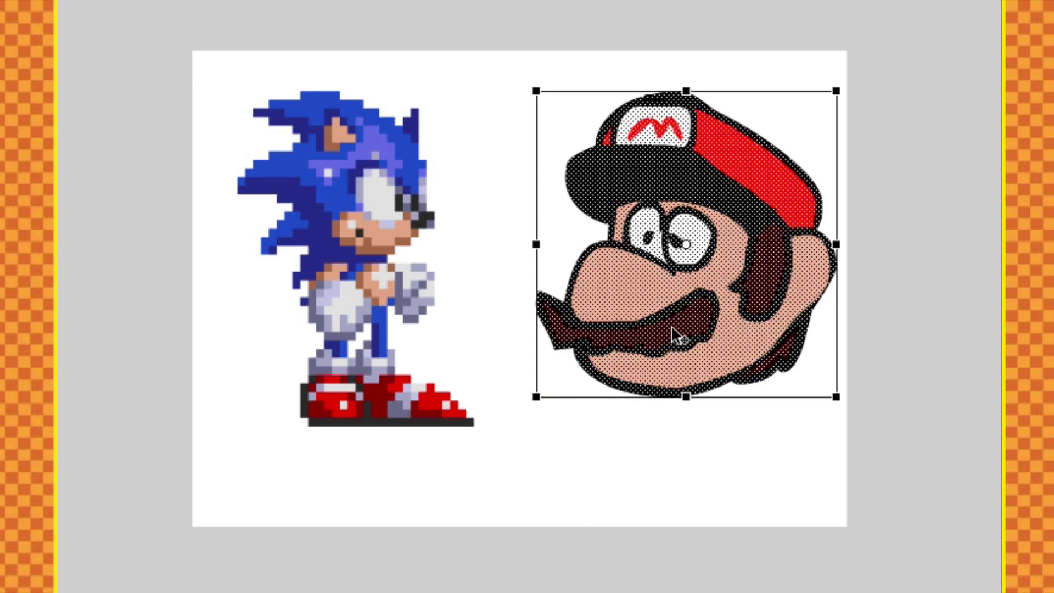
{"action": "left_click", "coordinate": [384, 204]}
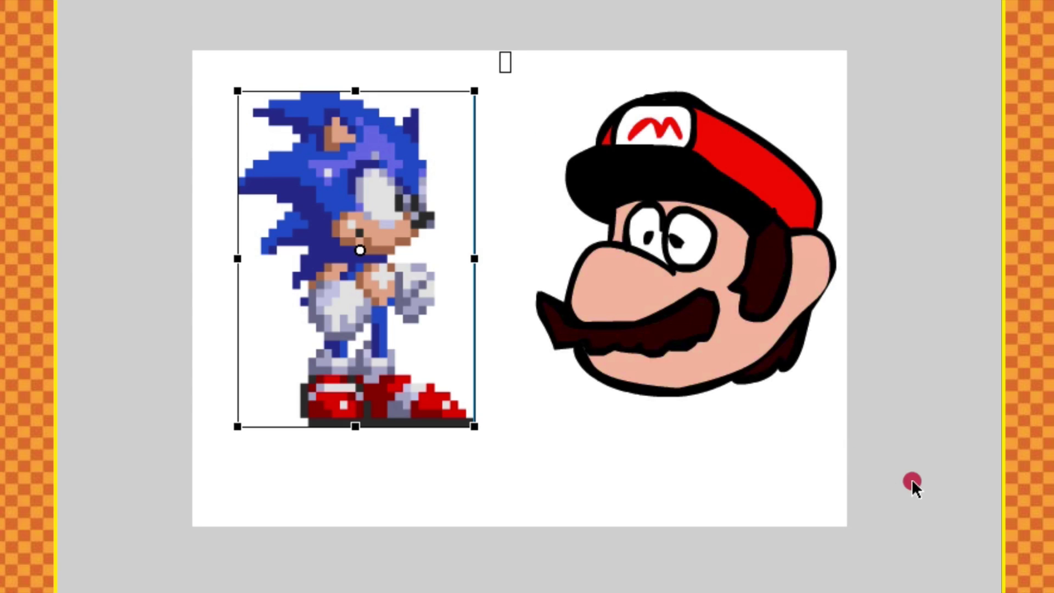
{"action": "left_click", "coordinate": [910, 483]}
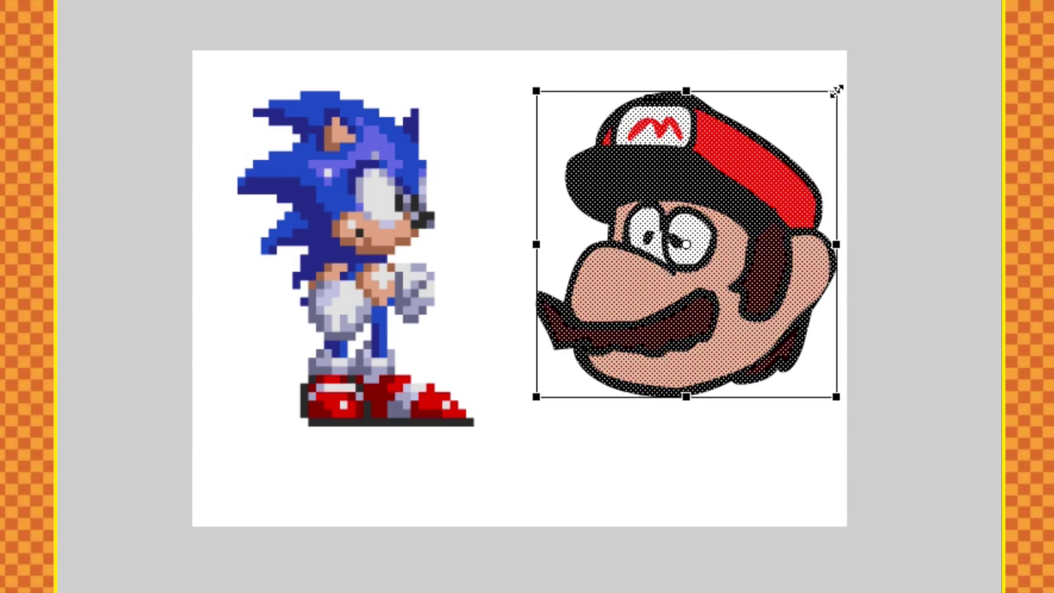
{"action": "left_click_drag", "start_coordinate": [872, 125], "coordinate": [848, 81]}
{"action": "mouse_move", "coordinate": [834, 146]}
{"action": "left_mouse_down"}
{"action": "mouse_move", "coordinate": [840, 118]}
{"action": "mouse_move", "coordinate": [839, 129]}
{"action": "left_mouse_up"}
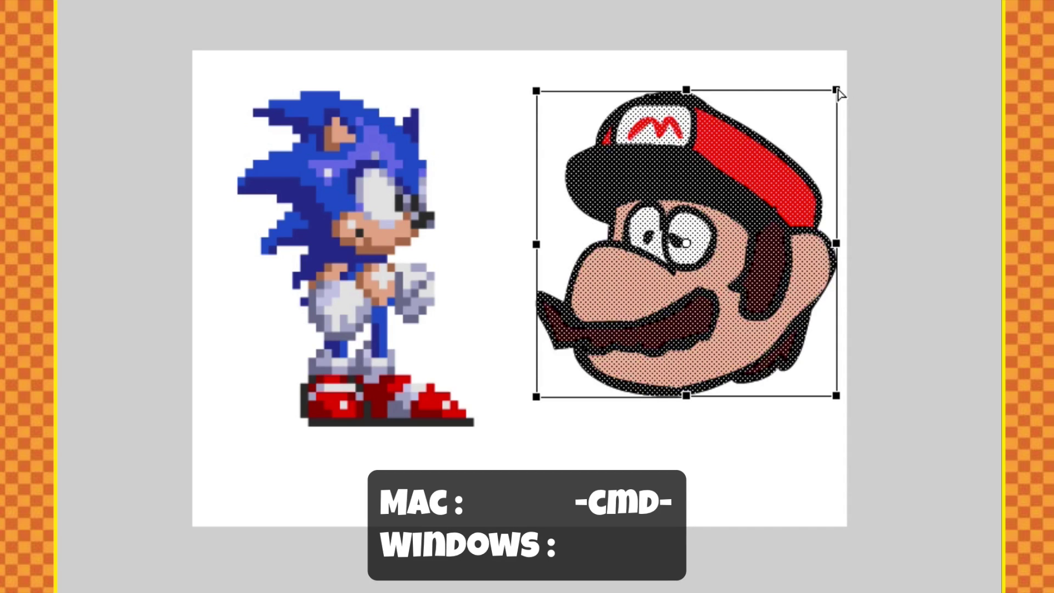
Pull Mario's top corners inward to pinch it into a narrow, tall shape.
{"action": "left_click_drag", "start_coordinate": [837, 90], "coordinate": [748, 95]}
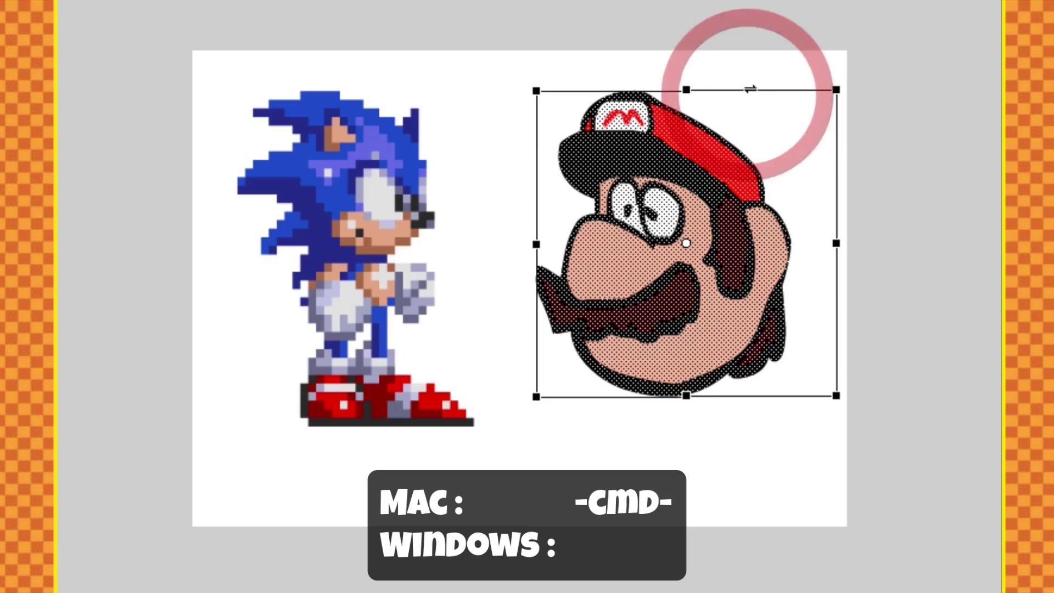
{"action": "left_click_drag", "start_coordinate": [547, 92], "coordinate": [615, 94]}
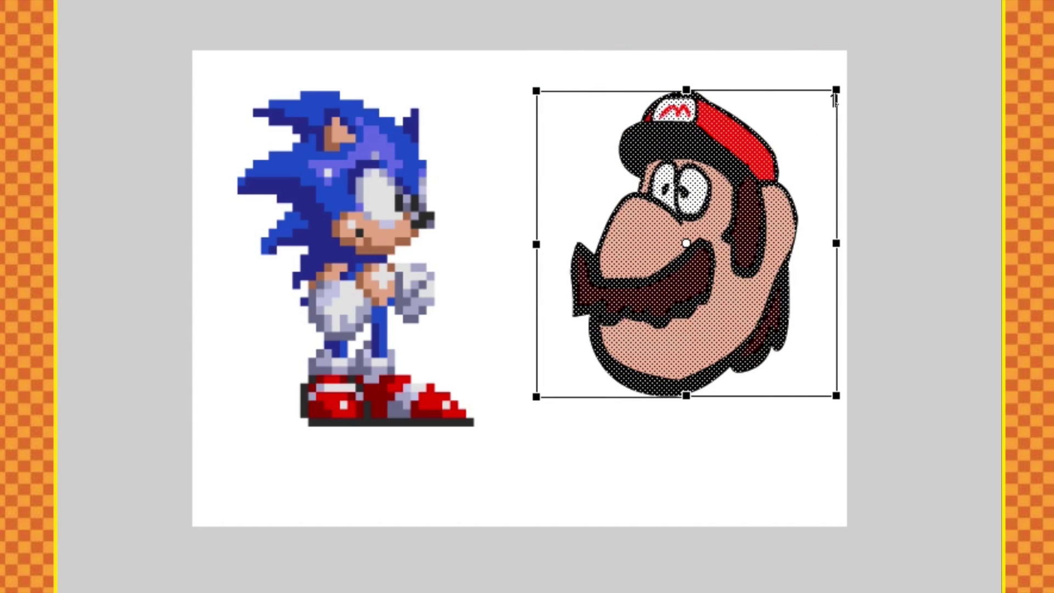
{"action": "left_click_drag", "start_coordinate": [838, 93], "coordinate": [759, 94]}
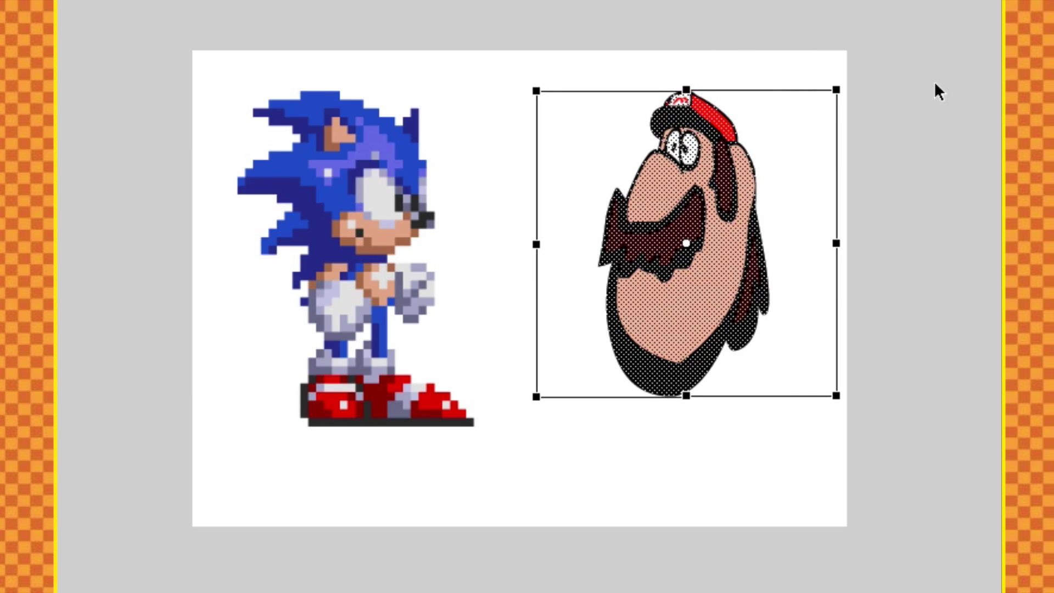
{"action": "left_click", "coordinate": [949, 83]}
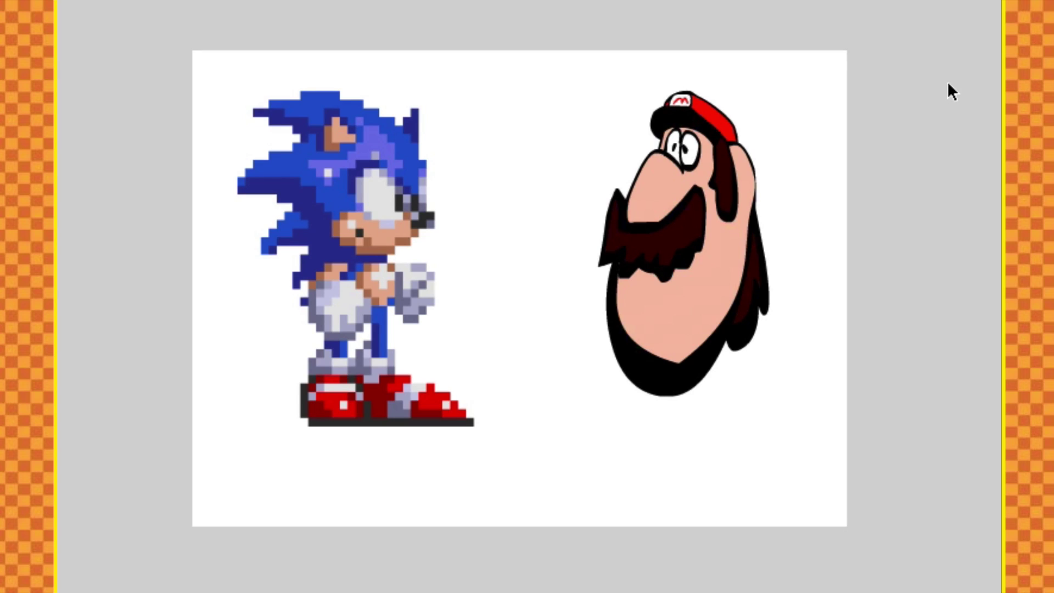
{"action": "left_click", "coordinate": [222, 74]}
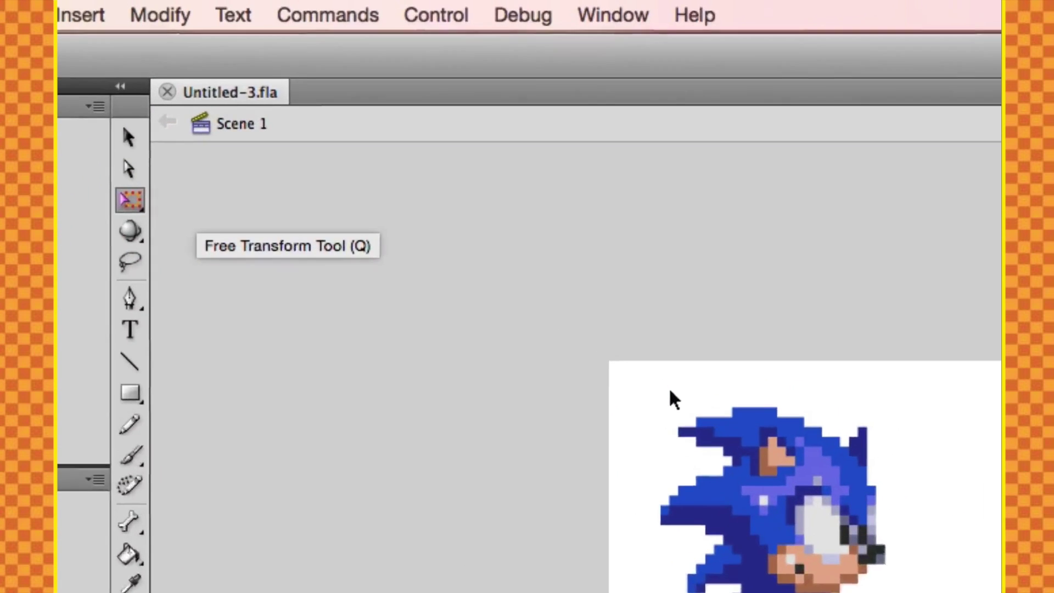
Switch to the Gradient Transform tool, then lasso around the left side of Sonic.
{"action": "left_click_drag", "start_coordinate": [125, 205], "coordinate": [273, 243]}
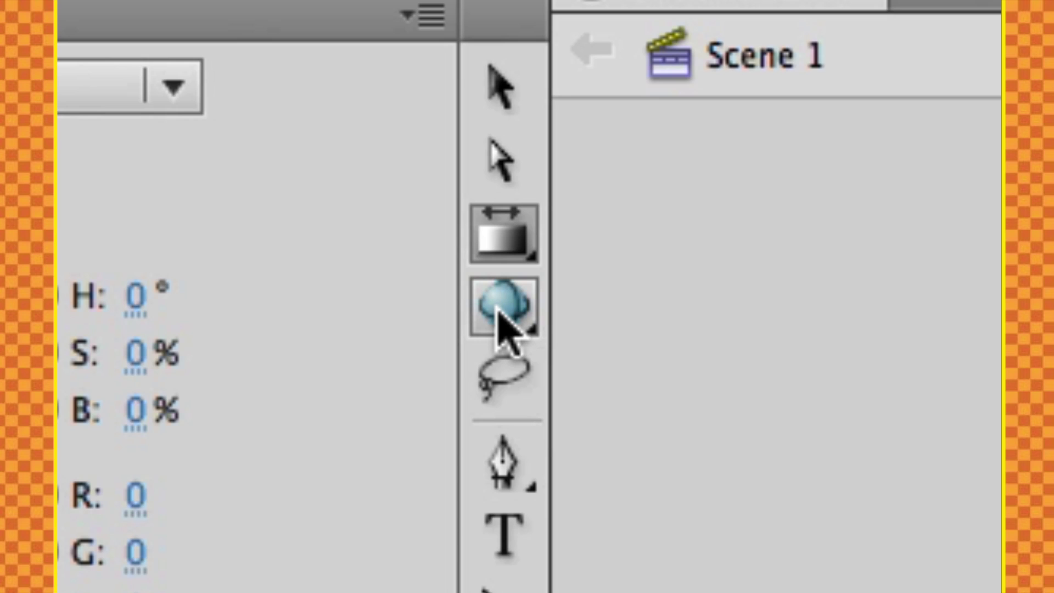
{"action": "left_click", "coordinate": [523, 393]}
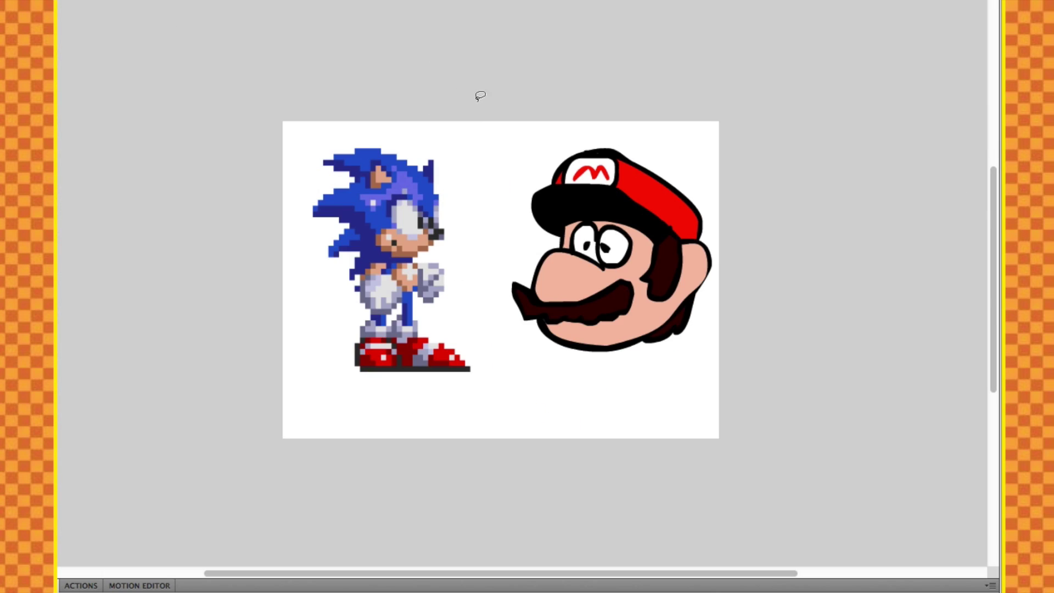
{"action": "mouse_move", "coordinate": [540, 77]}
{"action": "left_mouse_down"}
{"action": "mouse_move", "coordinate": [515, 78]}
{"action": "mouse_move", "coordinate": [302, 146]}
{"action": "mouse_move", "coordinate": [242, 281]}
{"action": "mouse_move", "coordinate": [295, 409]}
{"action": "mouse_move", "coordinate": [395, 467]}
{"action": "mouse_move", "coordinate": [568, 490]}
{"action": "mouse_move", "coordinate": [729, 471]}
{"action": "mouse_move", "coordinate": [806, 394]}
{"action": "mouse_move", "coordinate": [837, 251]}
{"action": "mouse_move", "coordinate": [781, 167]}
{"action": "mouse_move", "coordinate": [614, 88]}
{"action": "left_mouse_up"}
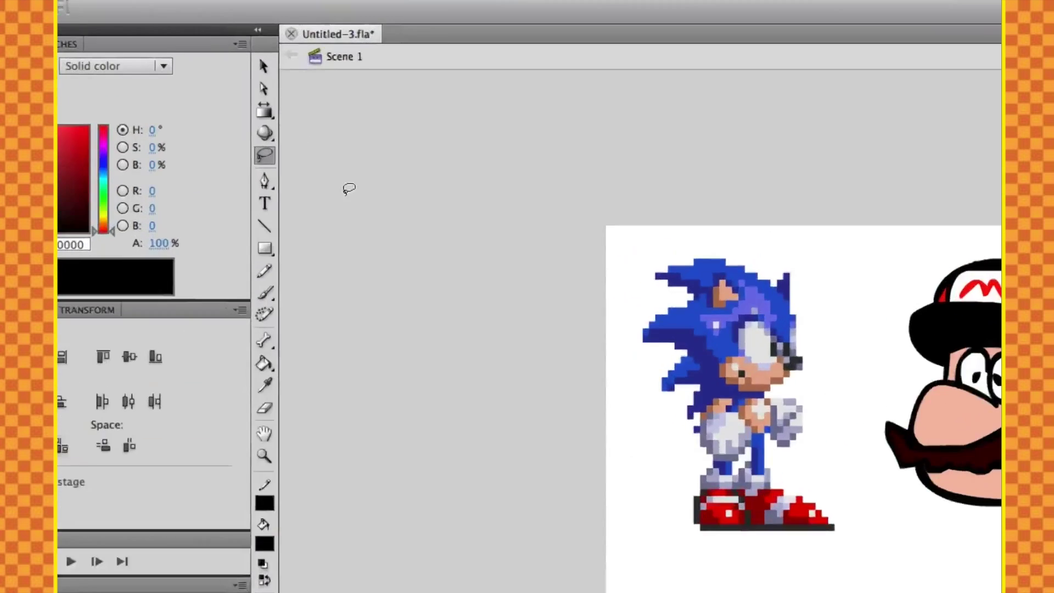
{"action": "left_click", "coordinate": [200, 120]}
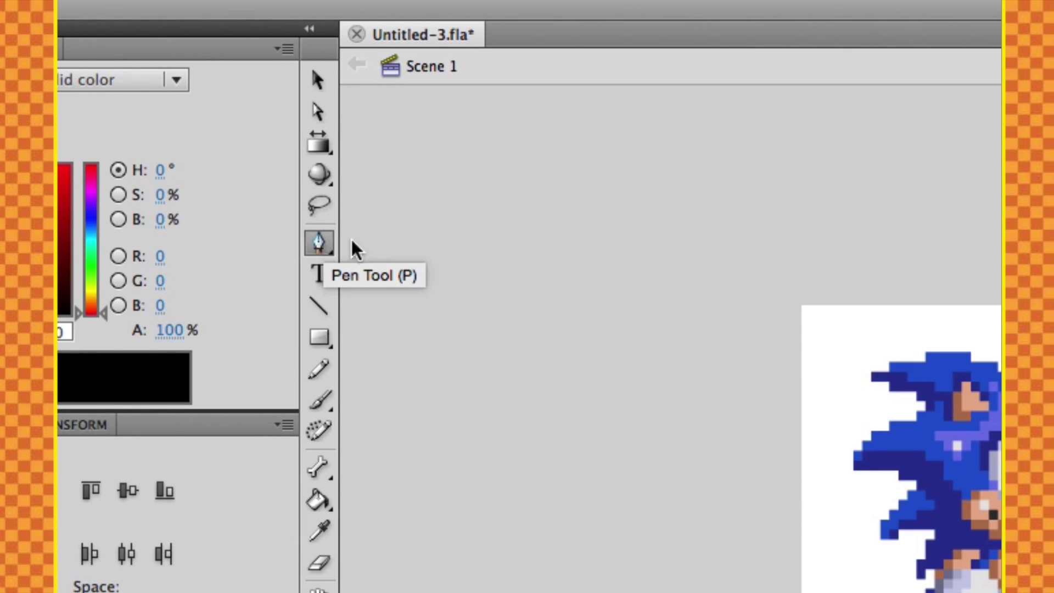
Switch to the Text tool and start a text box near the top of the stage.
{"action": "left_click", "coordinate": [324, 278]}
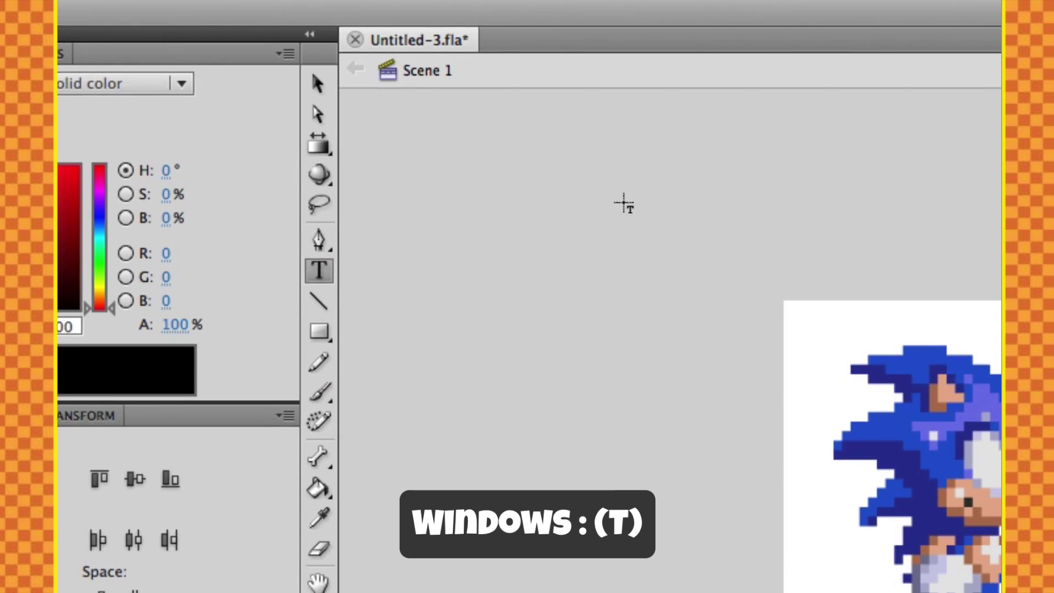
{"action": "left_click", "coordinate": [576, 219]}
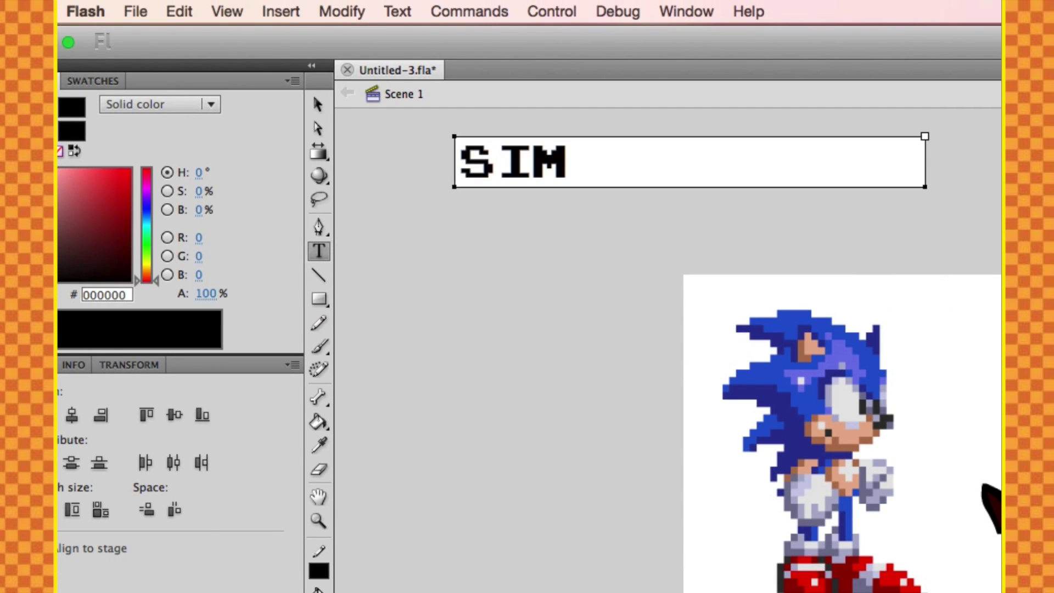
Type SIMPLE TEXT, select it, shift it 4 px right and set letter spacing to 2.0.
{"action": "type", "text": "P"}
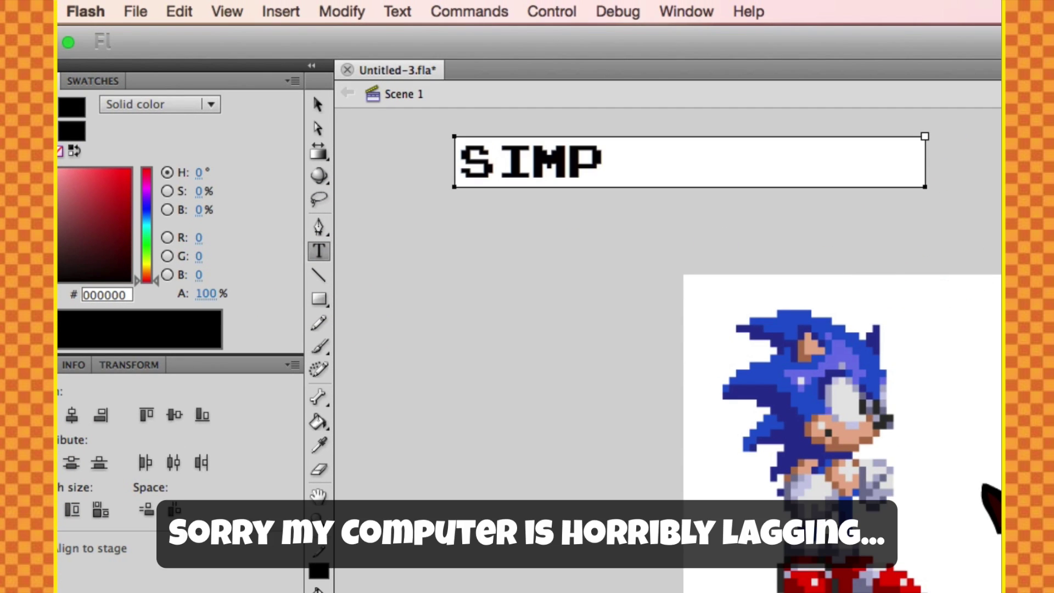
{"action": "type", "text": "LE TEXT"}
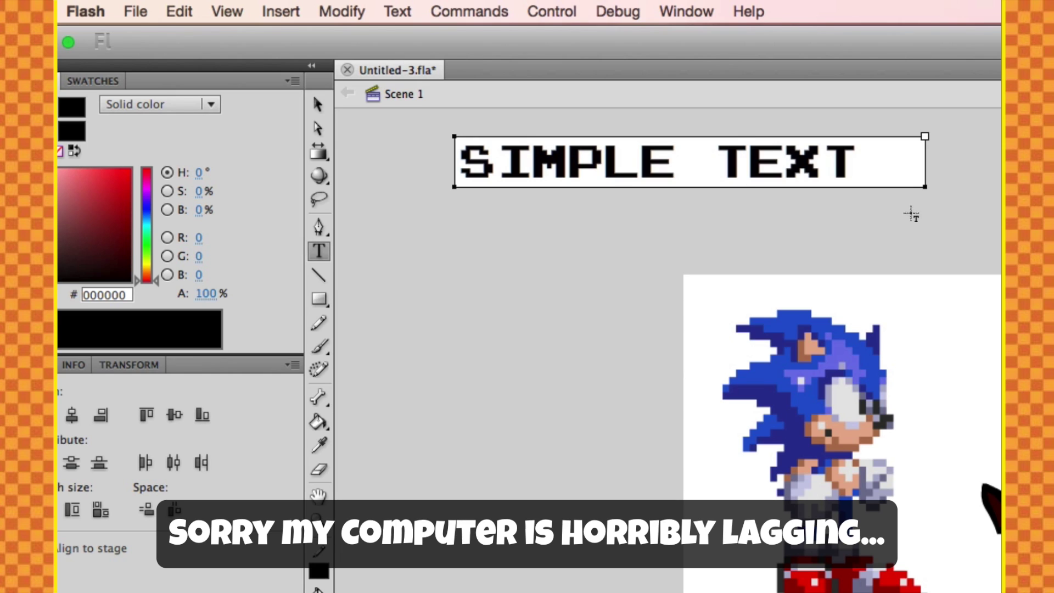
{"action": "left_click", "coordinate": [860, 171]}
{"action": "left_click_drag", "start_coordinate": [859, 171], "coordinate": [437, 170]}
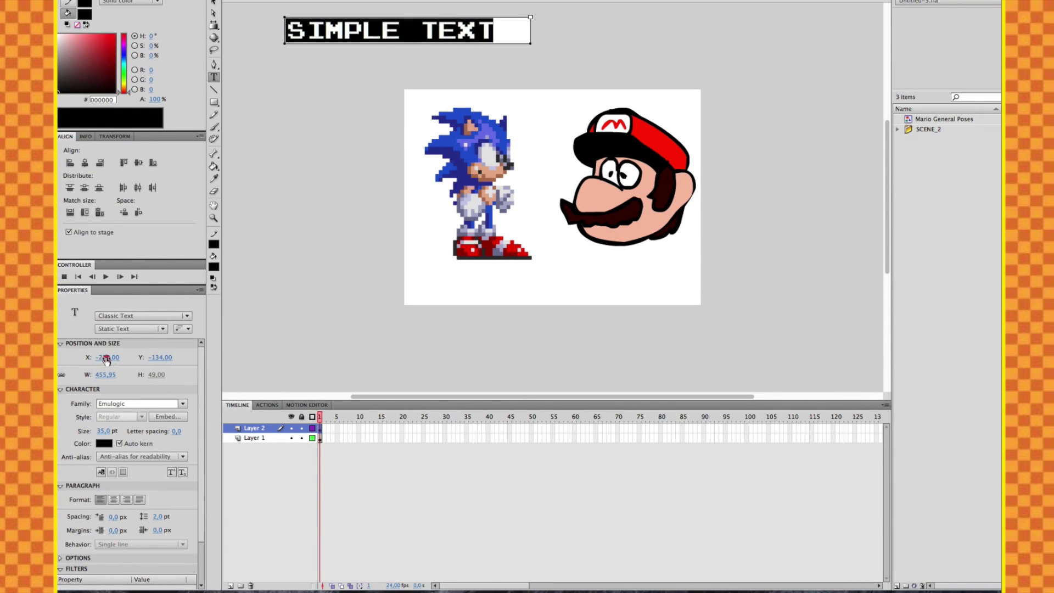
{"action": "left_click_drag", "start_coordinate": [105, 357], "coordinate": [107, 357]}
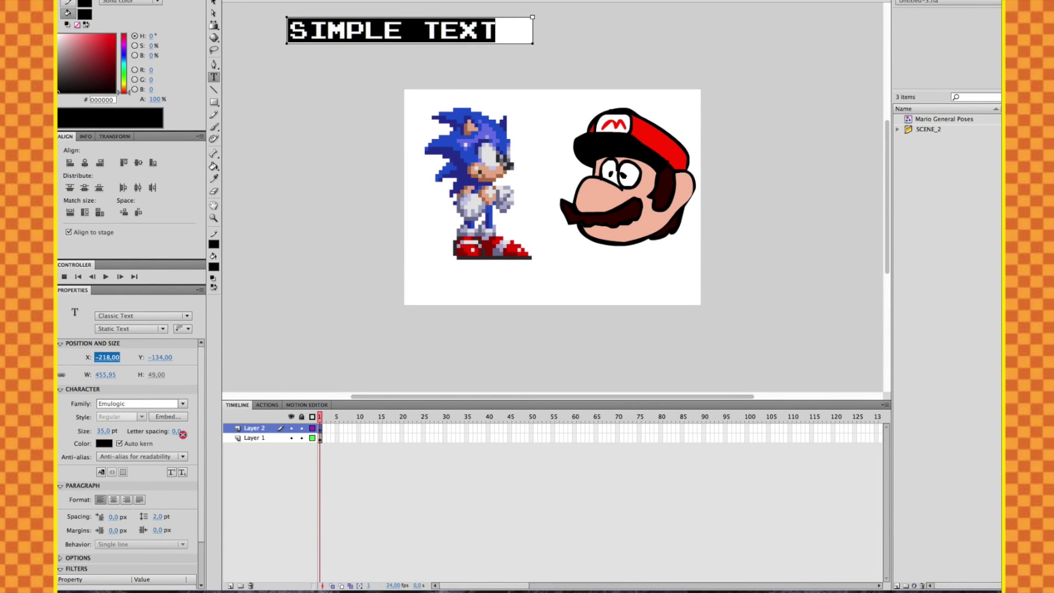
{"action": "left_click_drag", "start_coordinate": [176, 431], "coordinate": [178, 431]}
{"action": "left_click", "coordinate": [112, 433]}
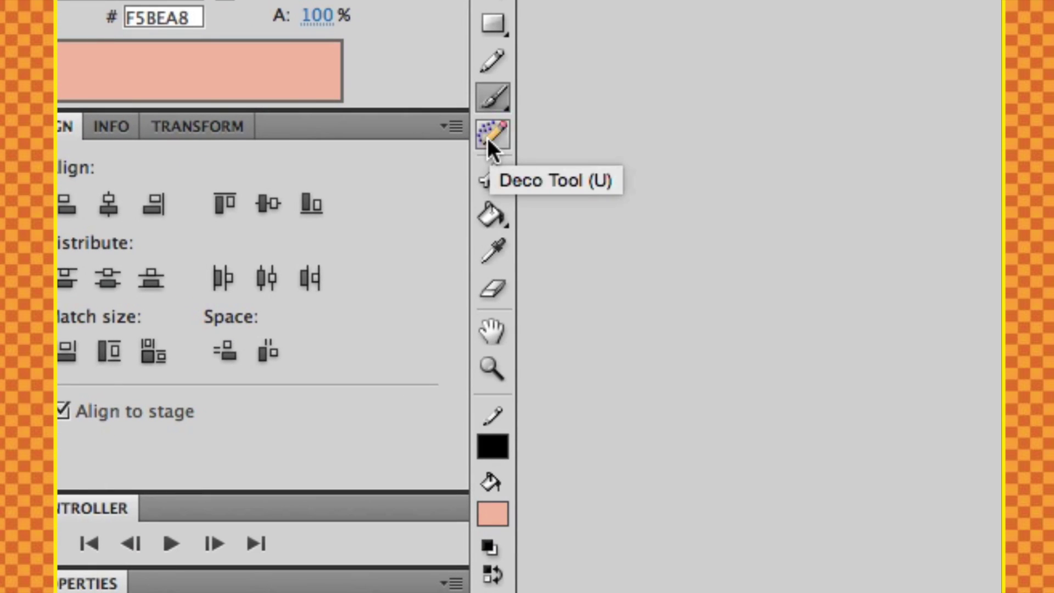
Try the Bone tool, then switch to the Paint Bucket tool.
{"action": "left_click", "coordinate": [495, 170]}
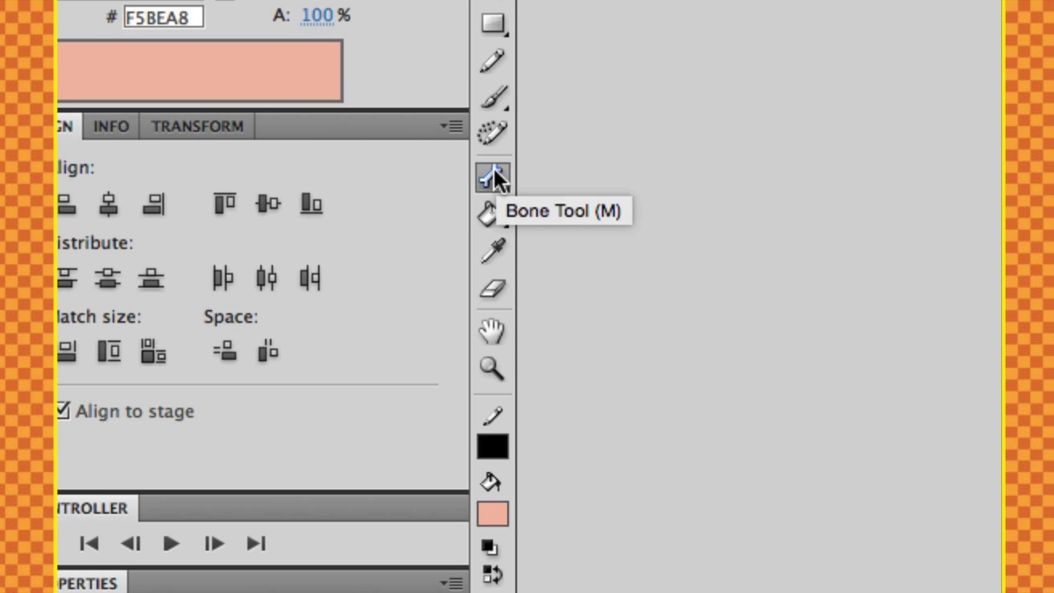
{"action": "left_click", "coordinate": [500, 207]}
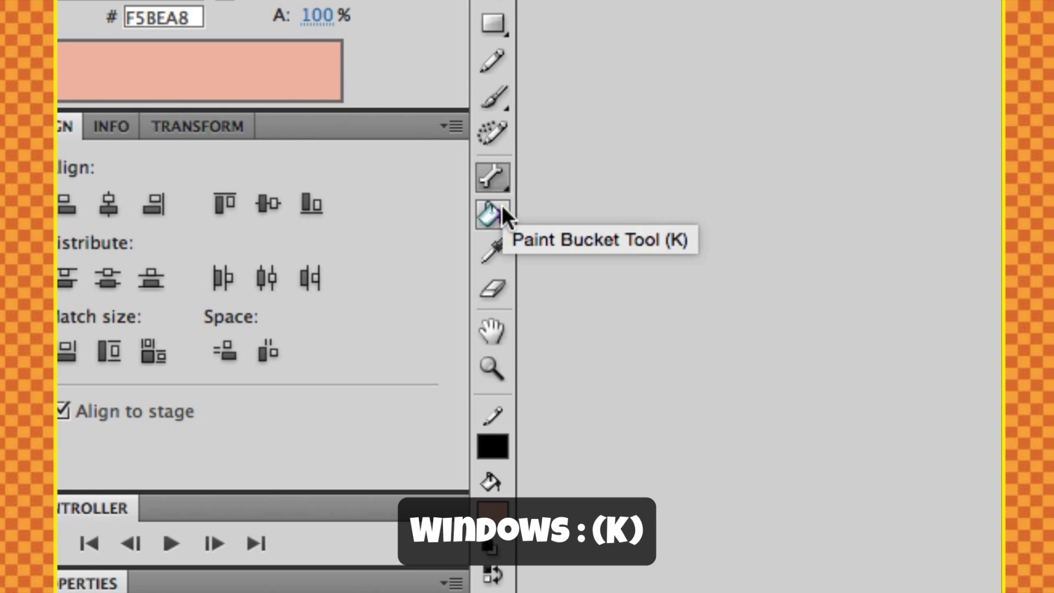
Fill Mario's cap with pink, then sample the mustache's dark brown #330000 as fill.
{"action": "left_click", "coordinate": [502, 208]}
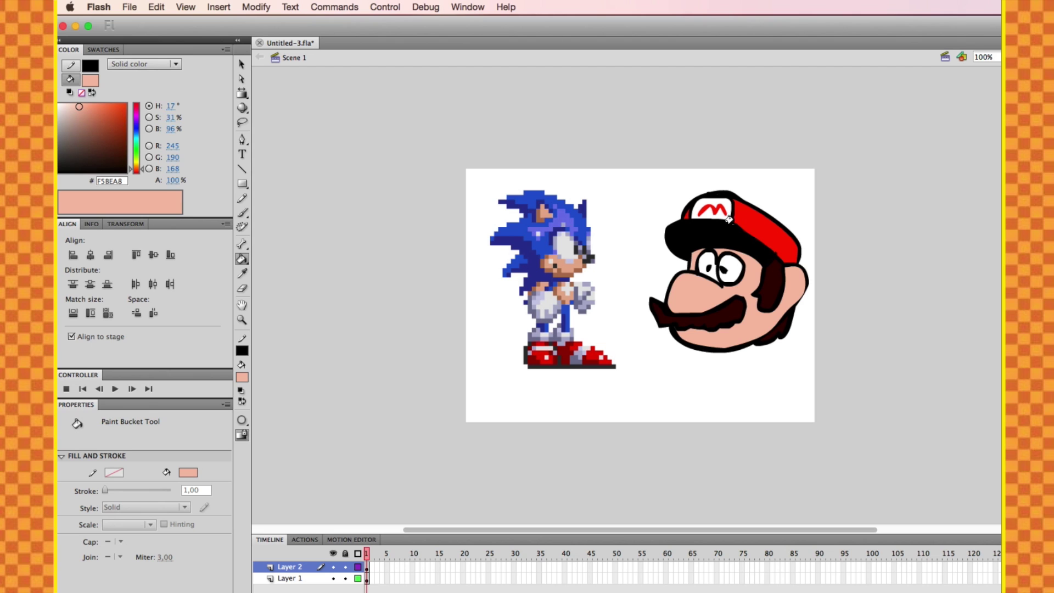
{"action": "left_click", "coordinate": [745, 224]}
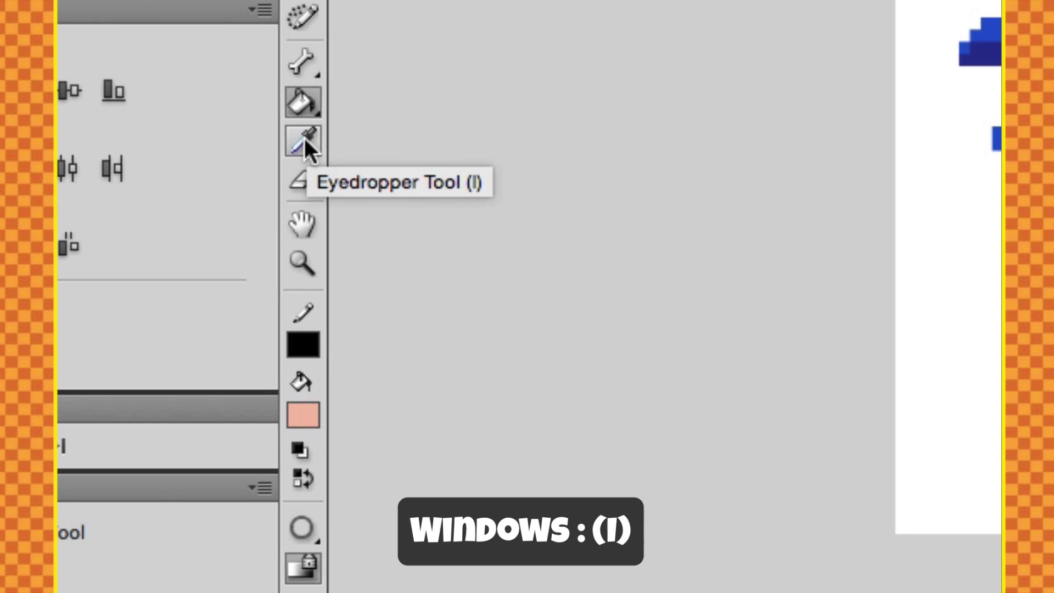
{"action": "left_click", "coordinate": [304, 137]}
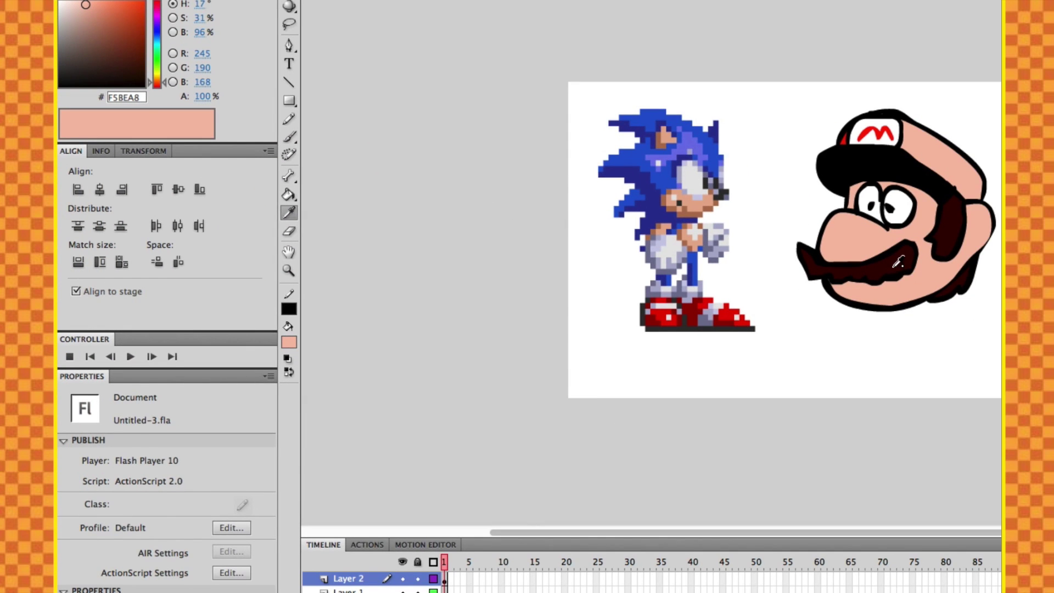
{"action": "left_click", "coordinate": [894, 262]}
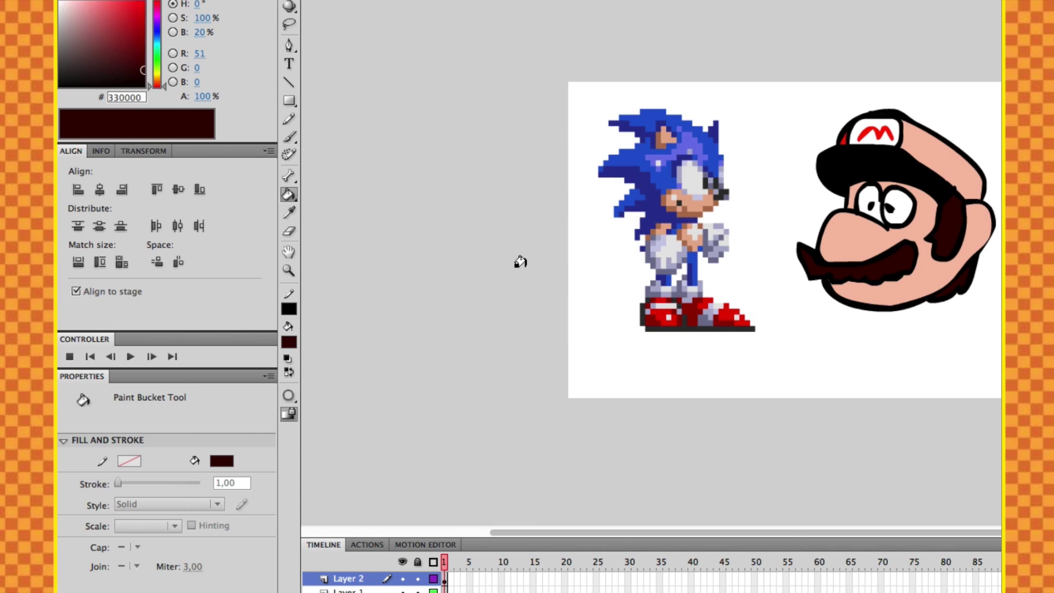
Erase a diagonal strip across Mario's face, then undo the erasure.
{"action": "left_click", "coordinate": [289, 231]}
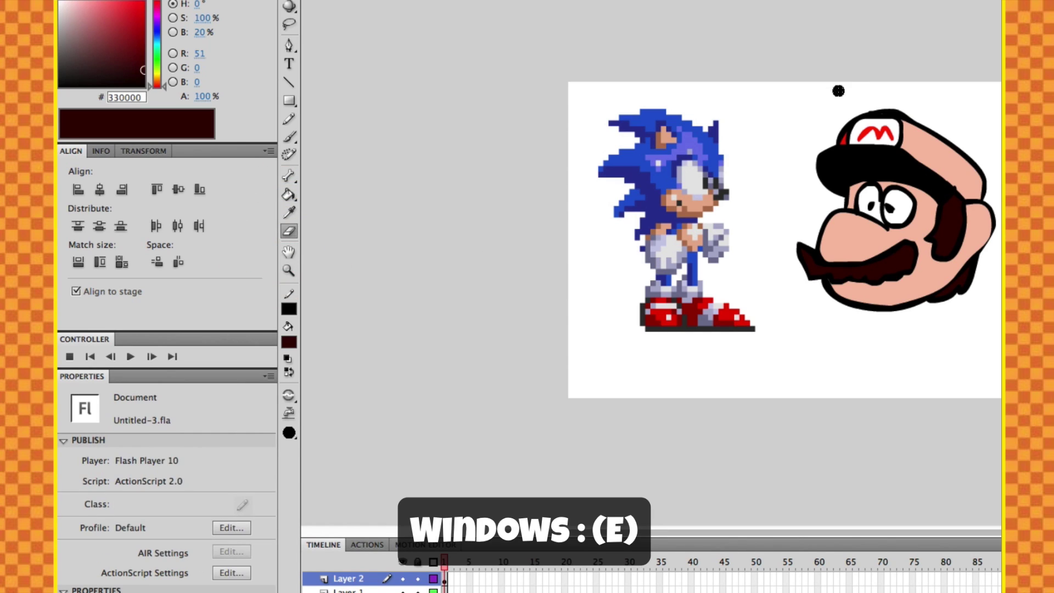
{"action": "left_click_drag", "start_coordinate": [845, 122], "coordinate": [927, 299]}
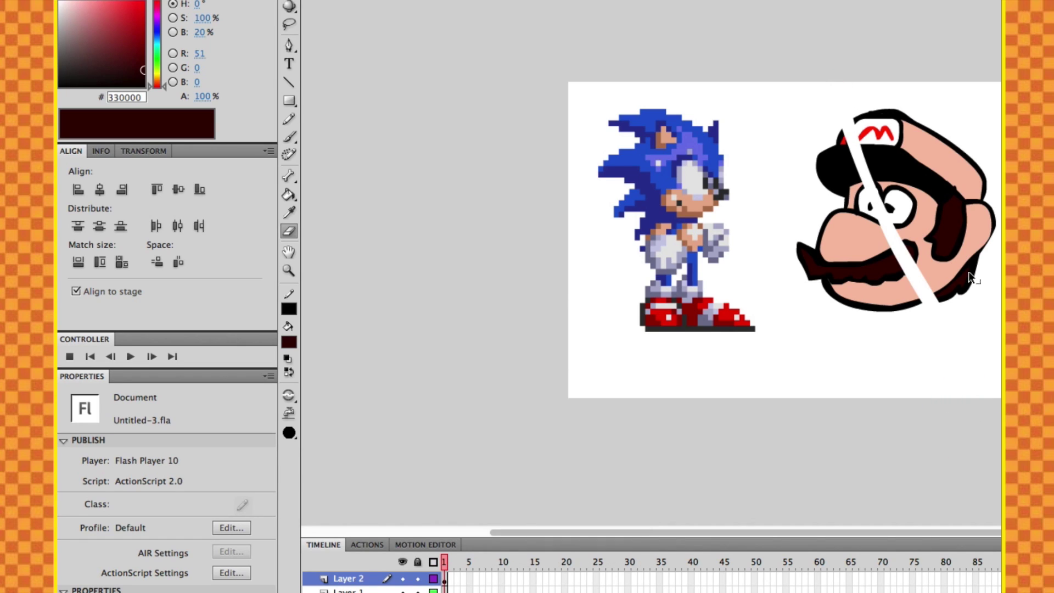
{"action": "key", "text": "ctrl+z"}
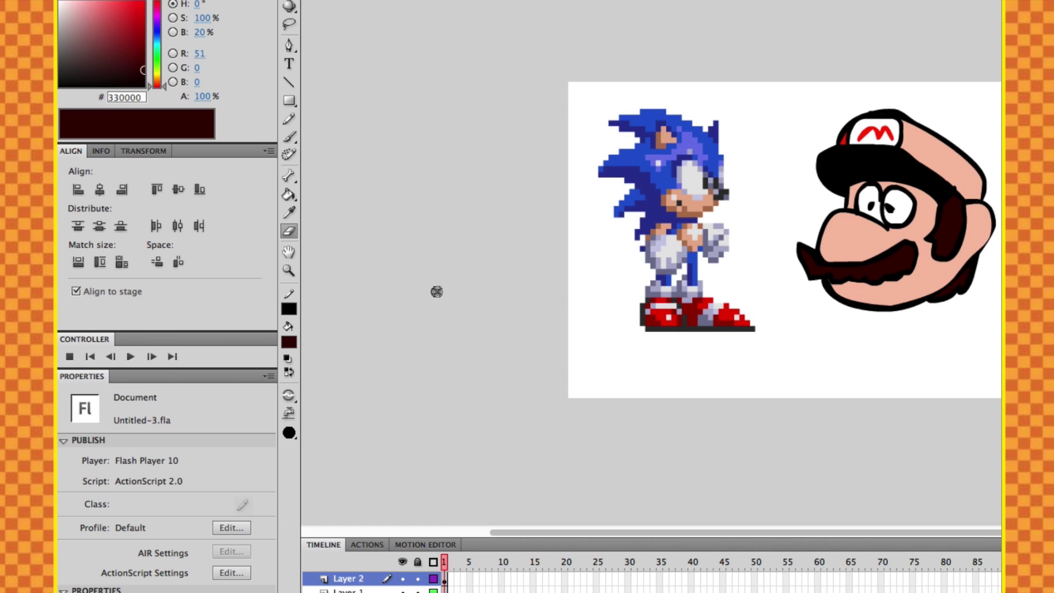
Pan around the stage with the Hand tool.
{"action": "left_click", "coordinate": [288, 252]}
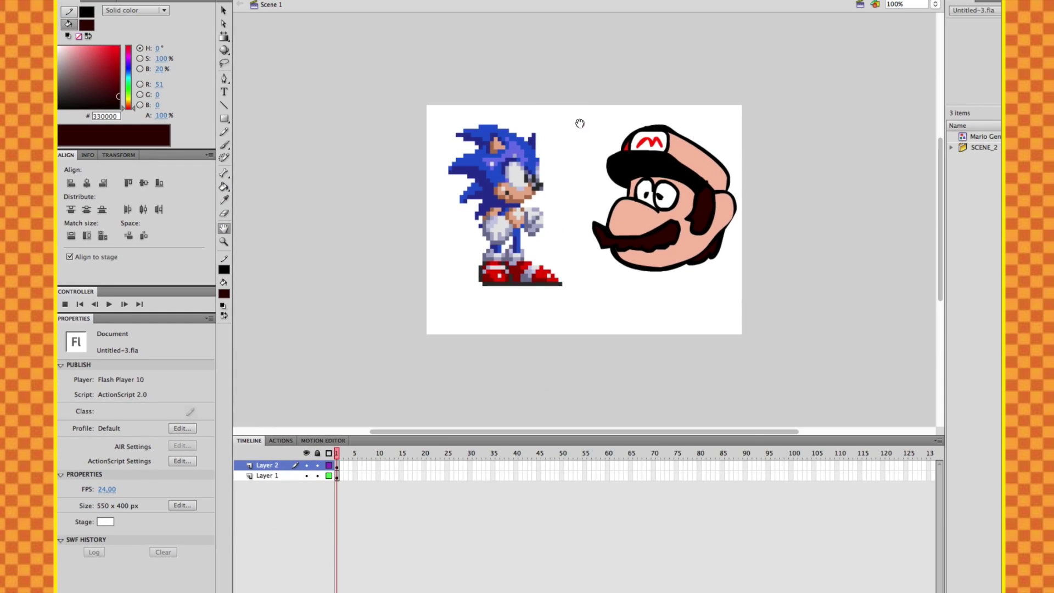
{"action": "left_click_drag", "start_coordinate": [579, 123], "coordinate": [482, 140]}
{"action": "left_click_drag", "start_coordinate": [500, 191], "coordinate": [458, 66]}
{"action": "left_click_drag", "start_coordinate": [530, 84], "coordinate": [609, 140]}
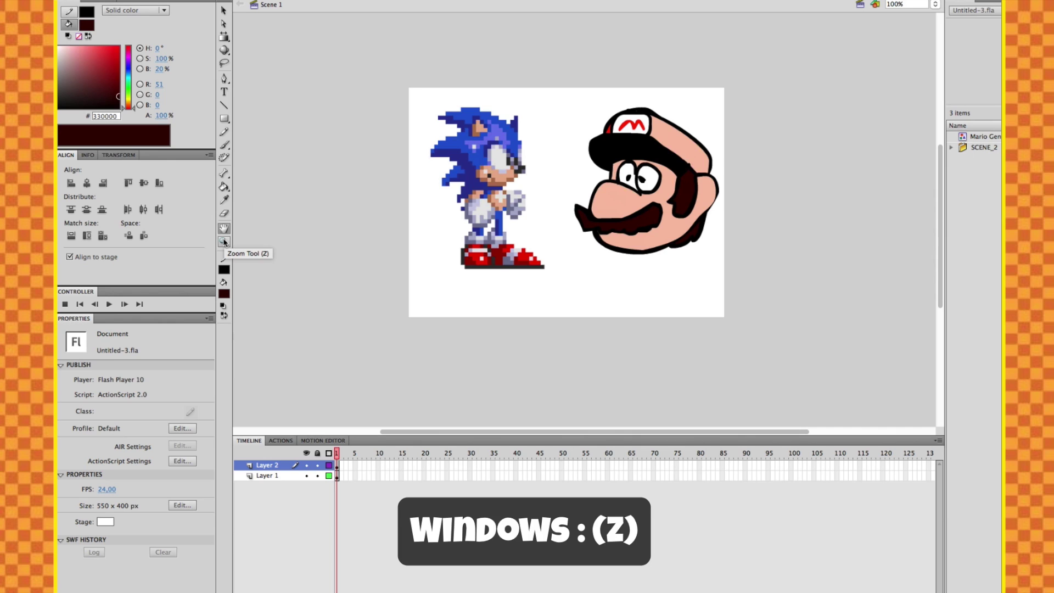
Zoom to 400% on Sonic's face, then settle at 200% around Mario's mustache.
{"action": "left_click", "coordinate": [224, 242]}
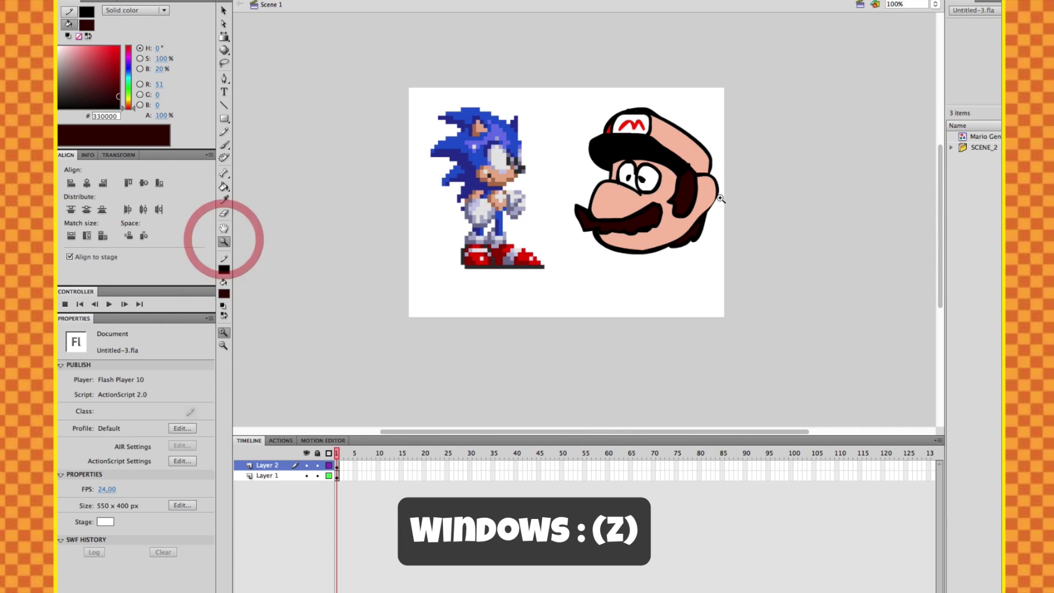
{"action": "double_click", "coordinate": [550, 184]}
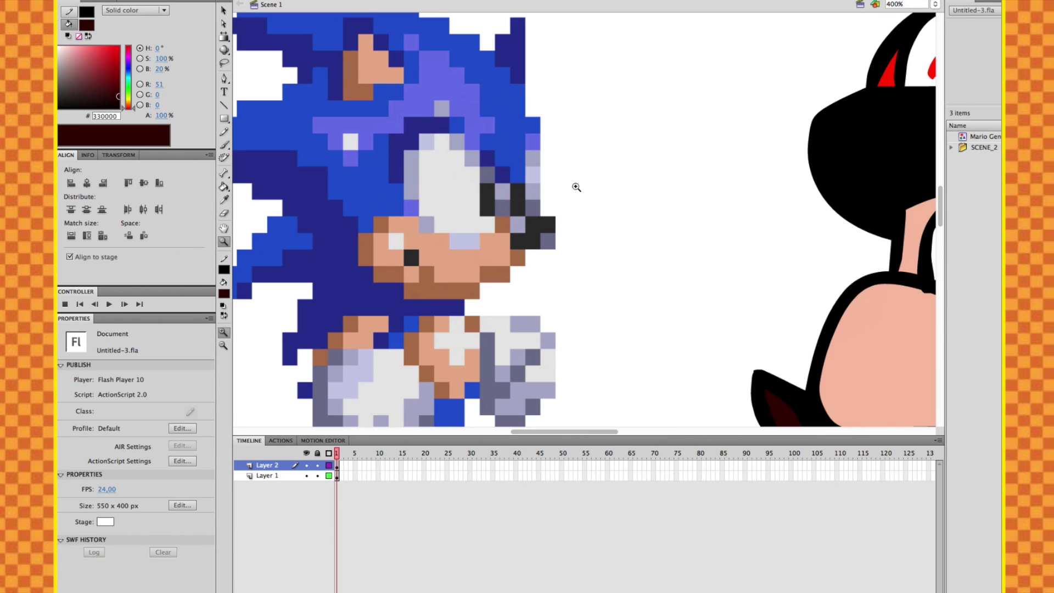
{"action": "double_click", "coordinate": [605, 198], "text": "alt"}
{"action": "left_click", "coordinate": [607, 278]}
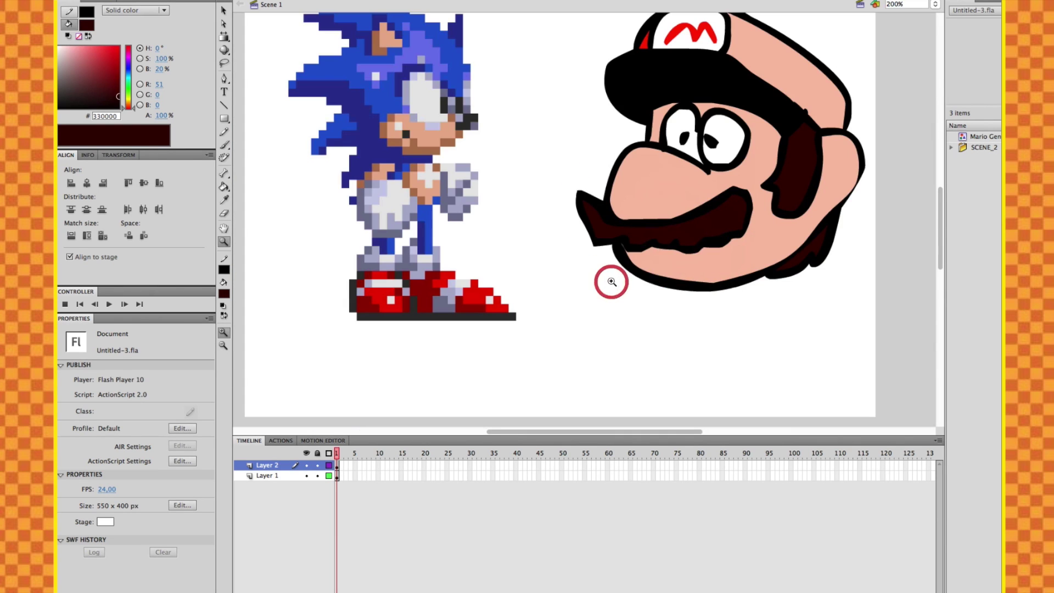
{"action": "key", "text": "v"}
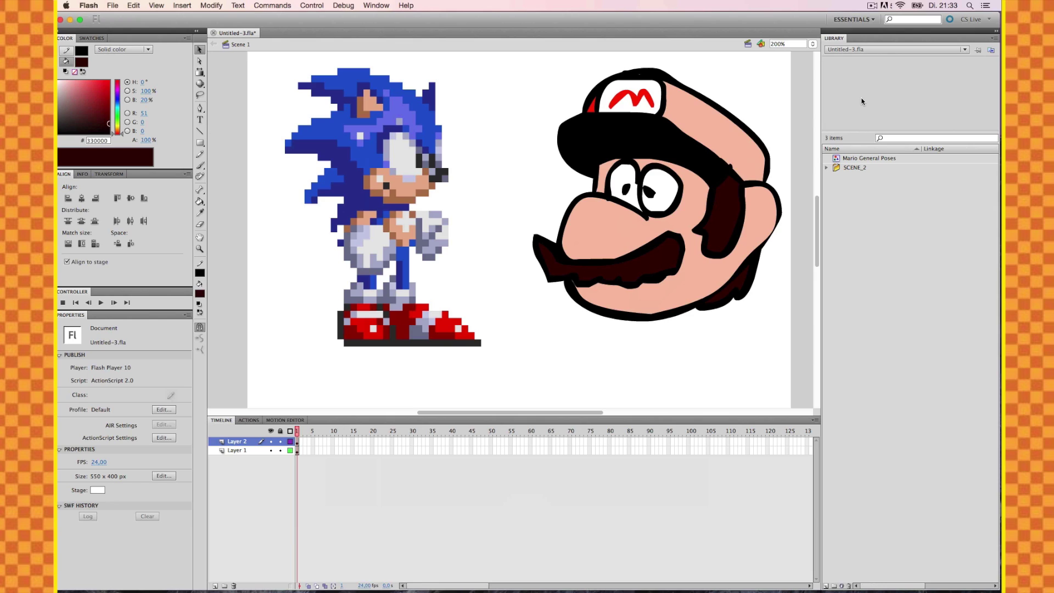
Open Mission Control to see the Flash window and the Safari space.
{"action": "key", "text": "ctrl+Up"}
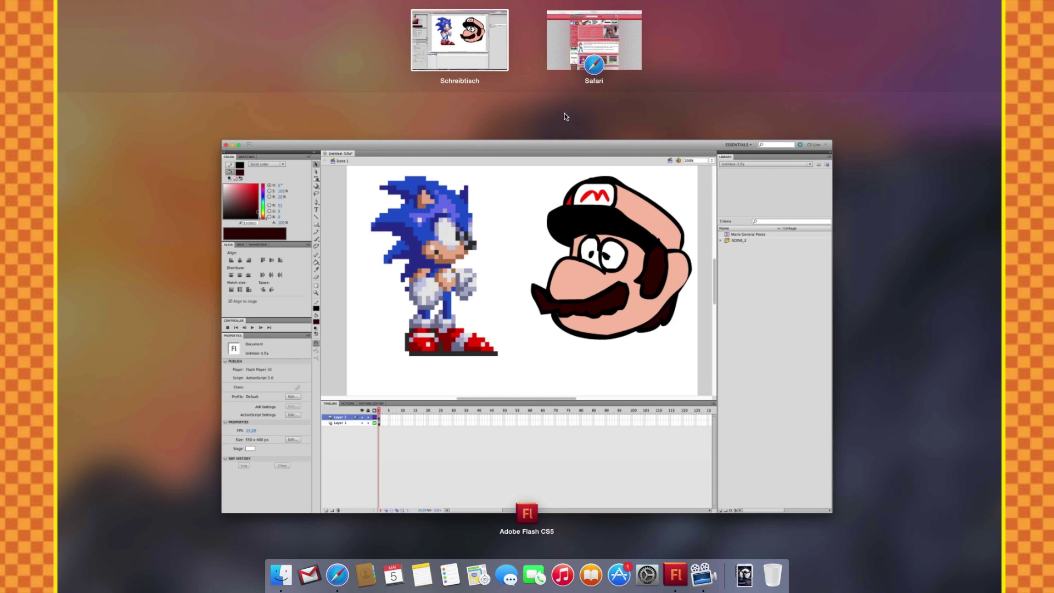
Bring Safari forward and view the Sprite Database, then the Mystical Forest Zone Sprite Archive.
{"action": "left_click", "coordinate": [581, 47]}
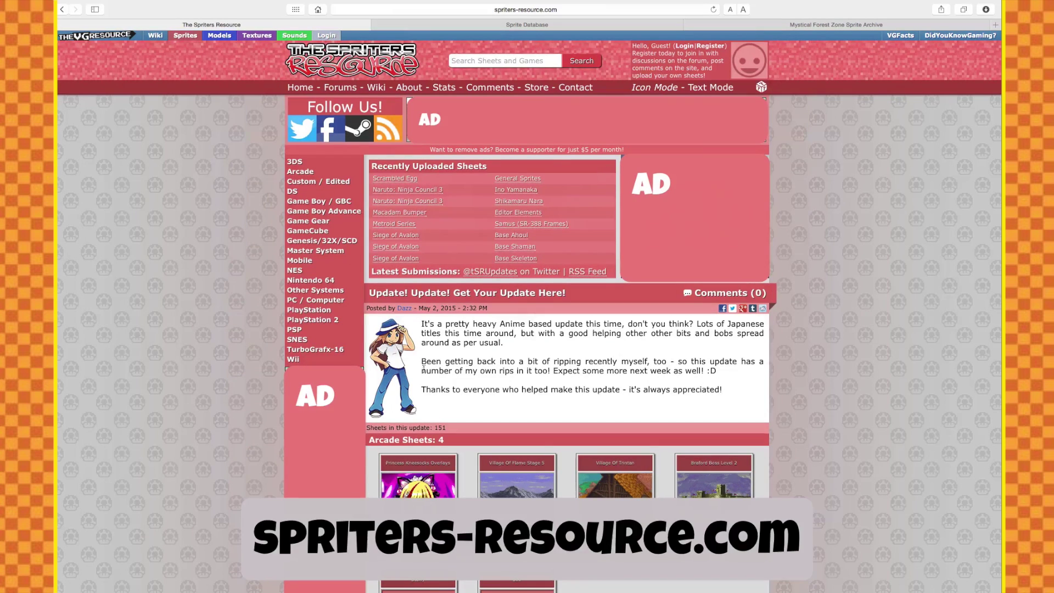
{"action": "left_click", "coordinate": [426, 25]}
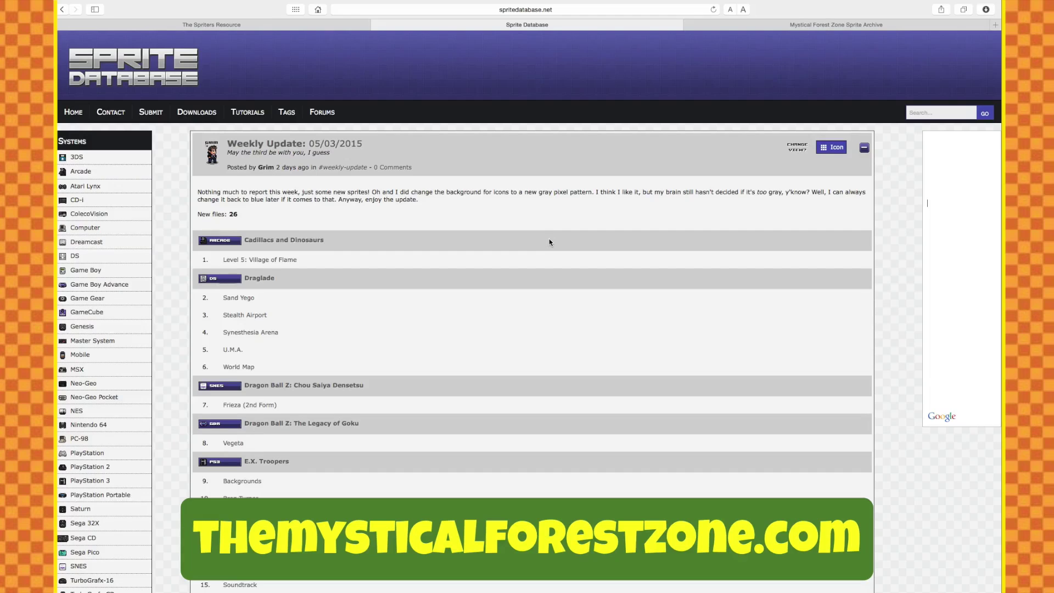
{"action": "left_click", "coordinate": [802, 24]}
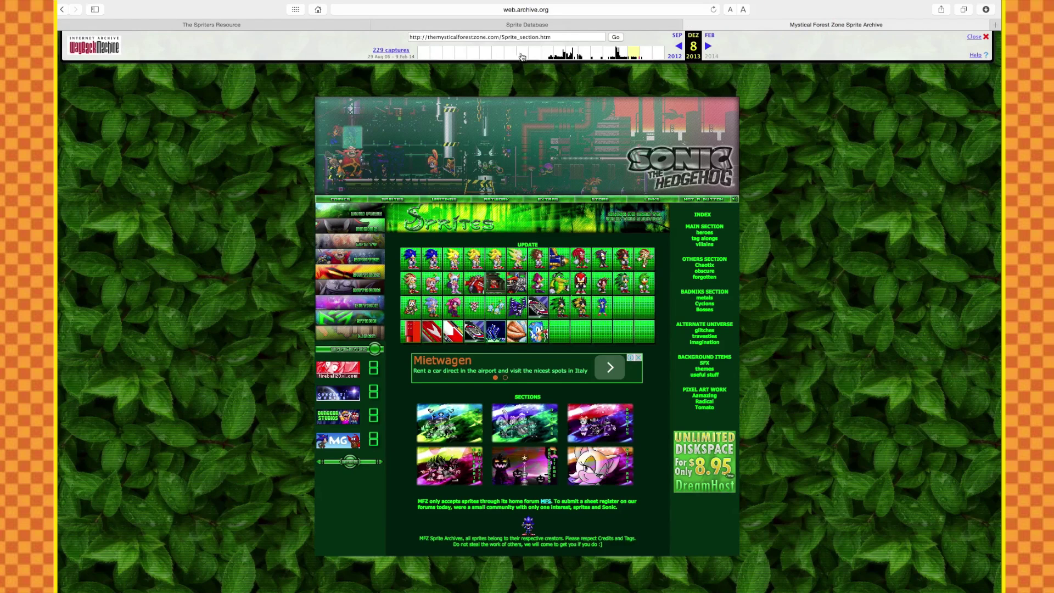
Browse a Sonic sprite sheet in the archived Mystical Forest Zone site, then return to its Sprite Section.
{"action": "left_click", "coordinate": [458, 11]}
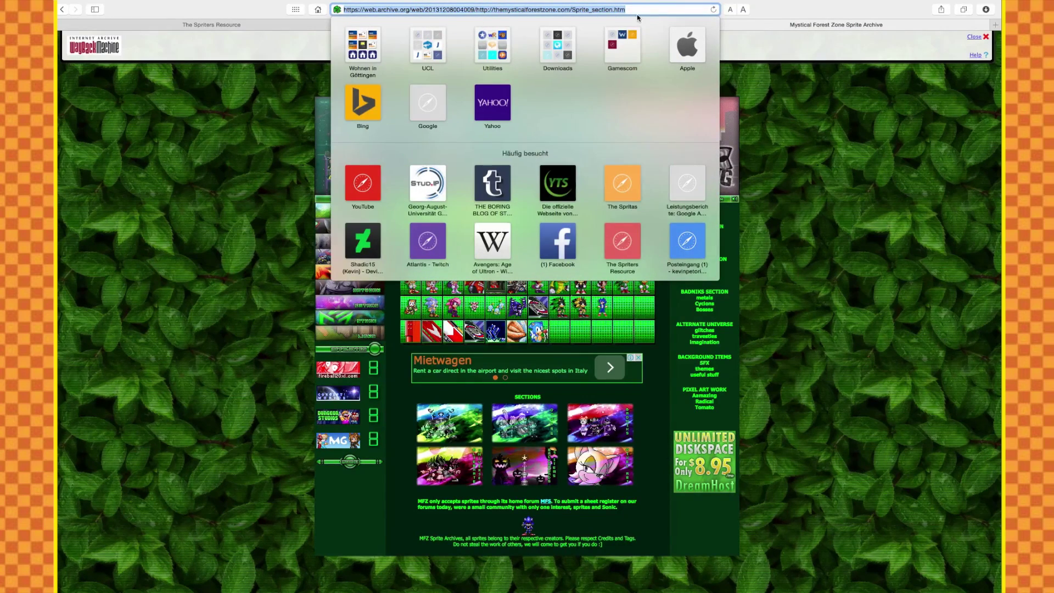
{"action": "left_click", "coordinate": [269, 111]}
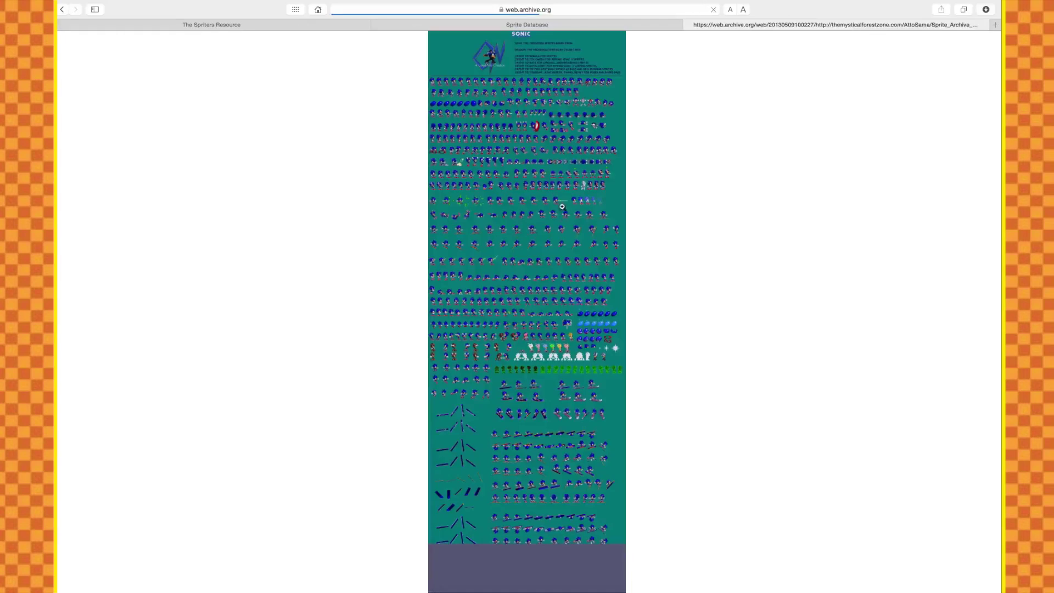
{"action": "left_click", "coordinate": [62, 10]}
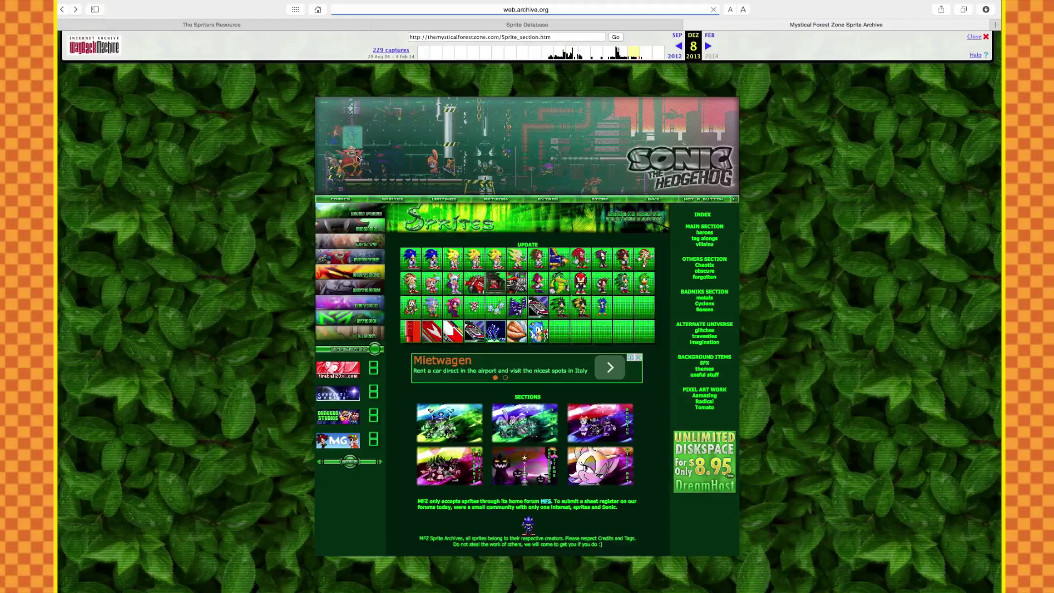